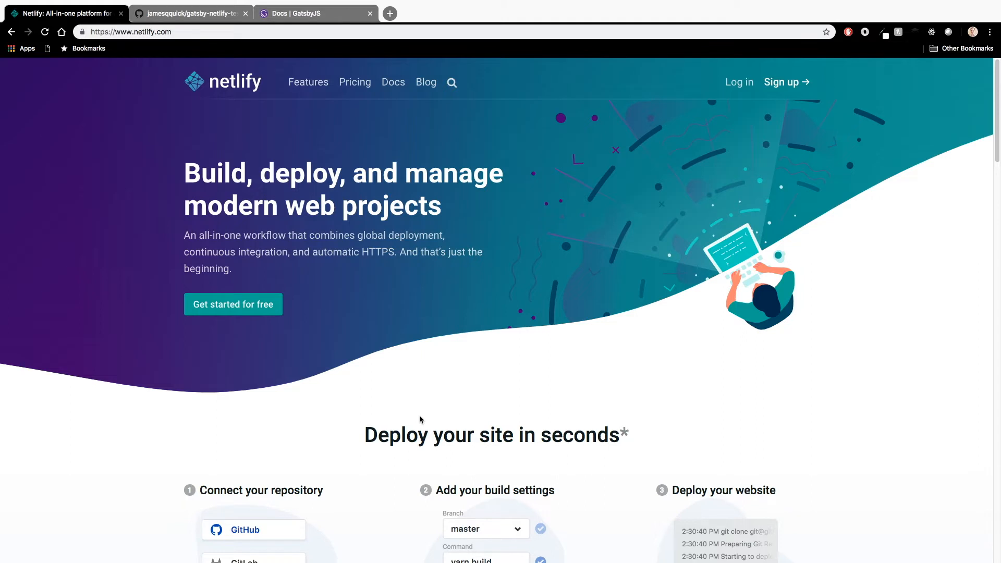
Step: Look through the Netlify home page, from the deployment steps and feature overview to the customer logos and testimonials
{"action": "scroll", "coordinate": [636, 399], "scroll_direction": "down", "scroll_amount": 5}
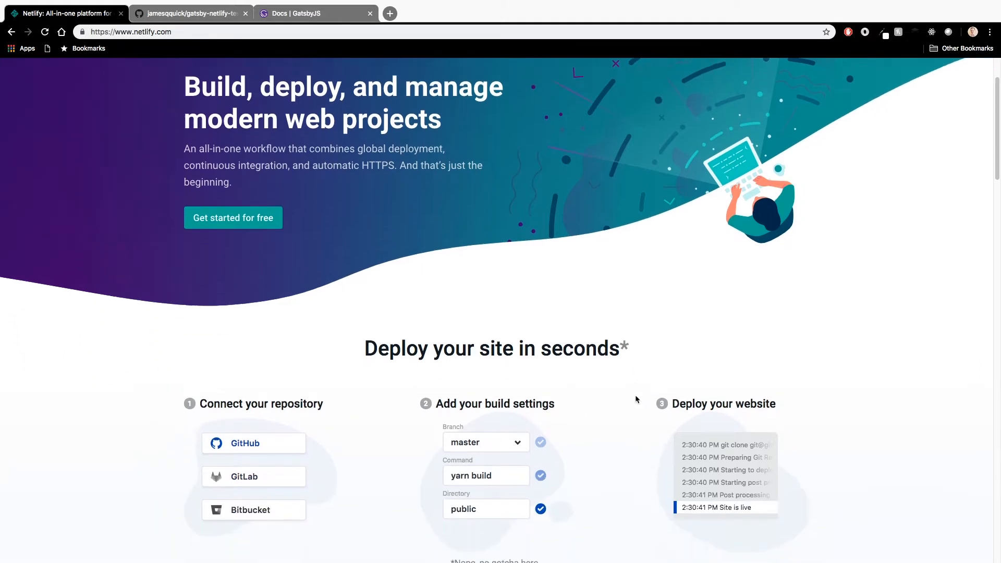
{"action": "scroll", "coordinate": [636, 399], "scroll_direction": "down", "scroll_amount": 1}
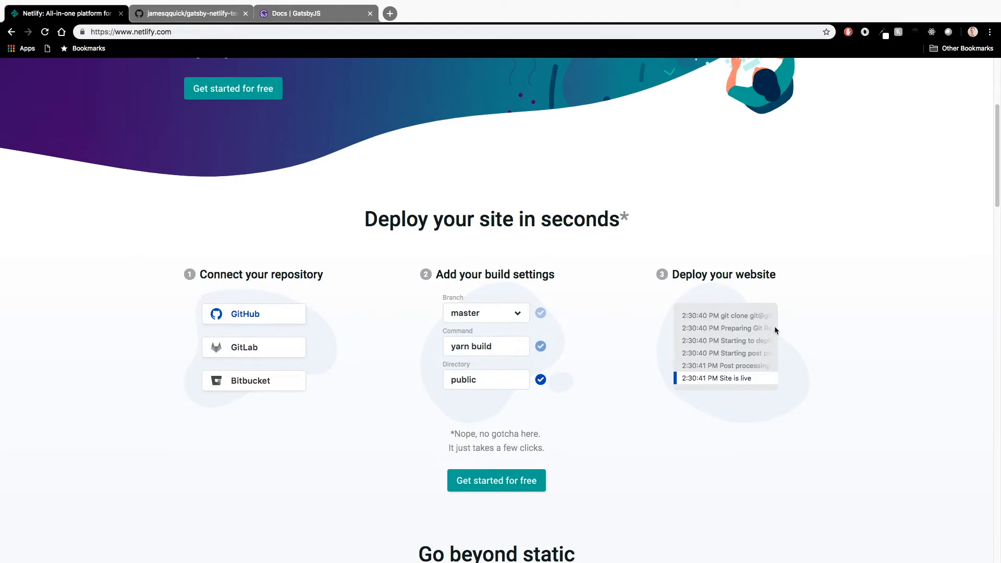
{"action": "scroll", "coordinate": [775, 330], "scroll_direction": "down", "scroll_amount": 8}
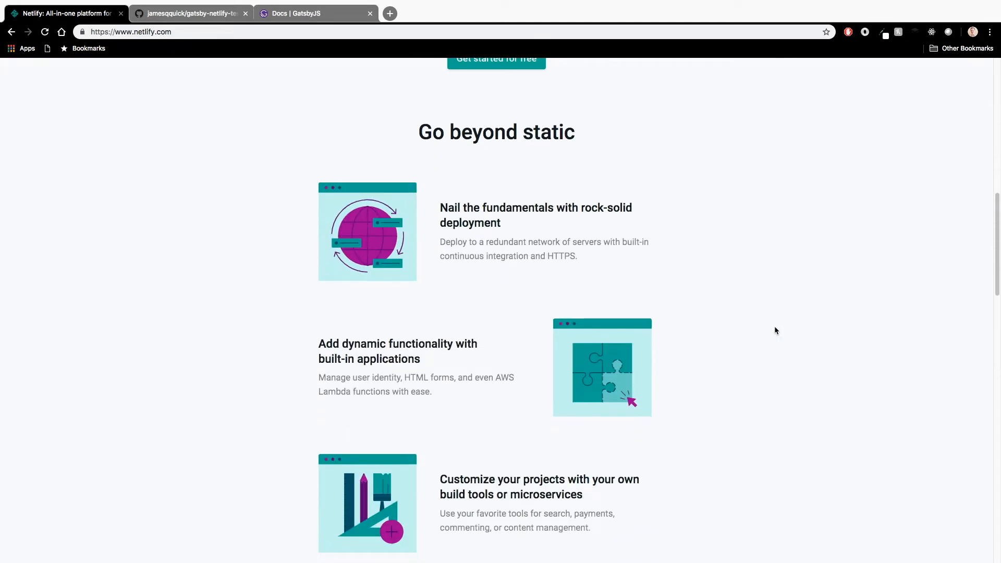
{"action": "scroll", "coordinate": [774, 329], "scroll_direction": "down", "scroll_amount": 1}
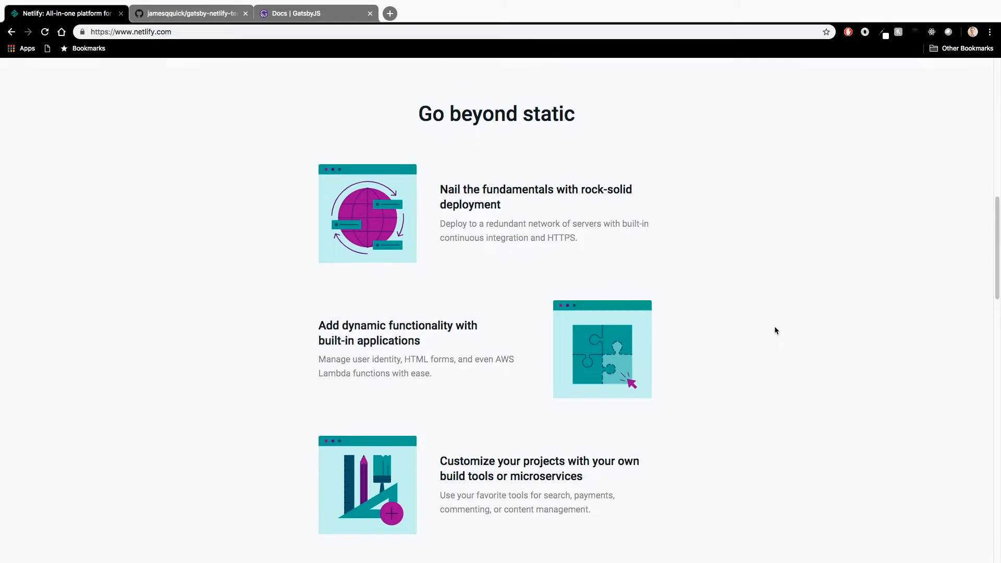
{"action": "left_click", "coordinate": [434, 336]}
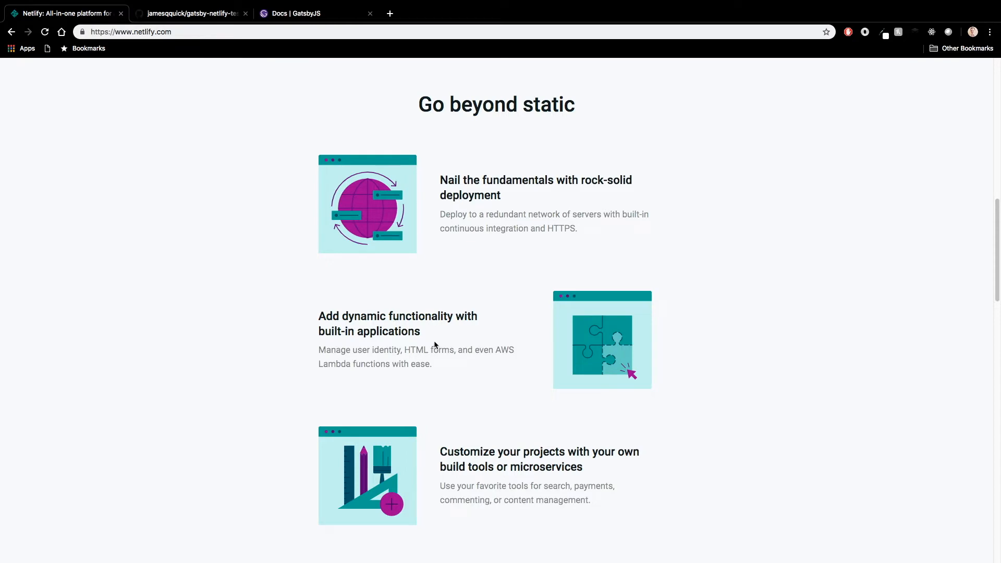
{"action": "scroll", "coordinate": [523, 326], "scroll_direction": "down", "scroll_amount": 10}
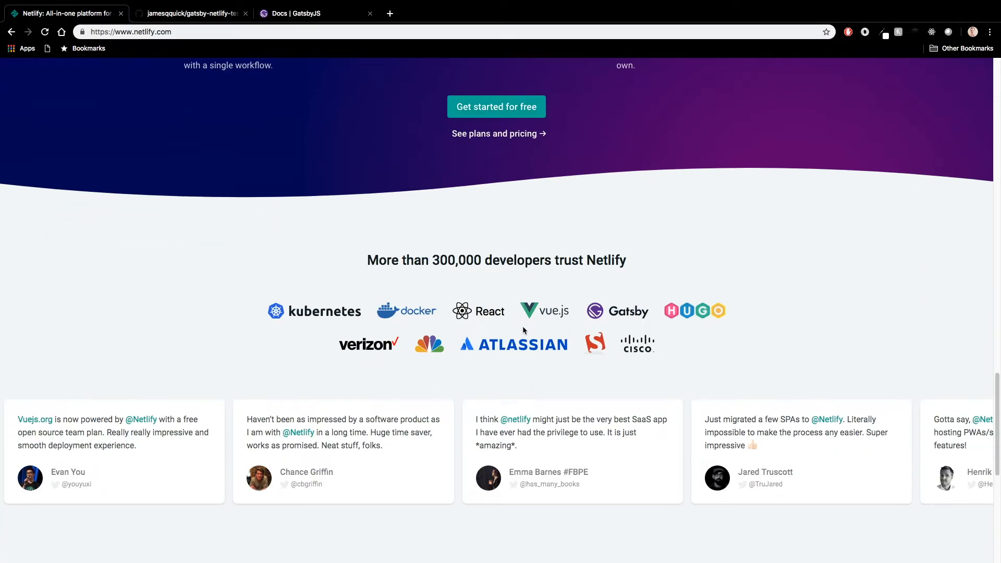
{"action": "scroll", "coordinate": [522, 326], "scroll_direction": "down", "scroll_amount": 2}
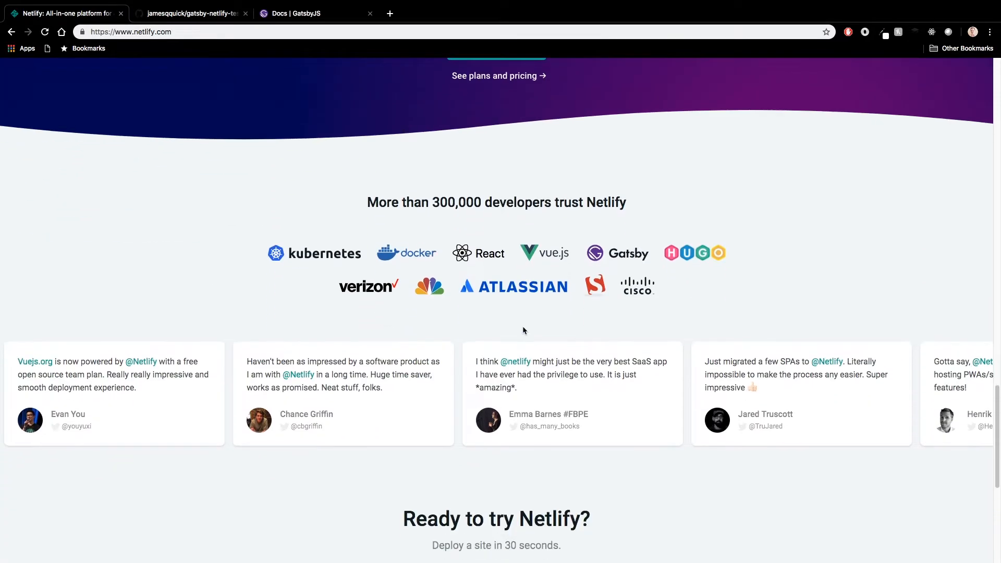
{"action": "scroll", "coordinate": [522, 331], "scroll_direction": "up", "scroll_amount": 20}
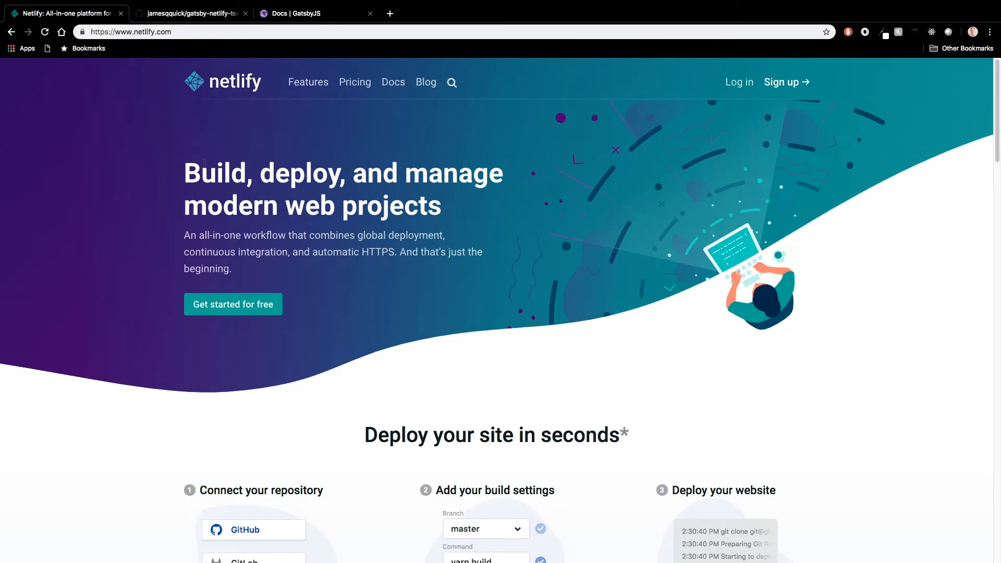
Step: Copy the HTTPS clone URL of the gatsby-netlify-test repository on GitHub and switch to Visual Studio Code
{"action": "left_click", "coordinate": [174, 13]}
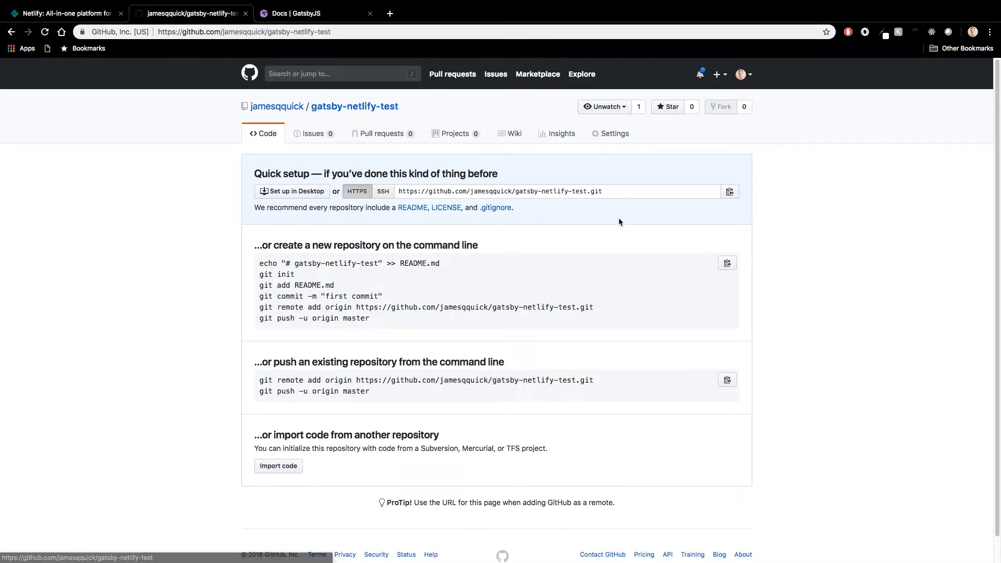
{"action": "left_click", "coordinate": [612, 193]}
{"action": "left_click", "coordinate": [517, 186]}
{"action": "key", "text": "super+c"}
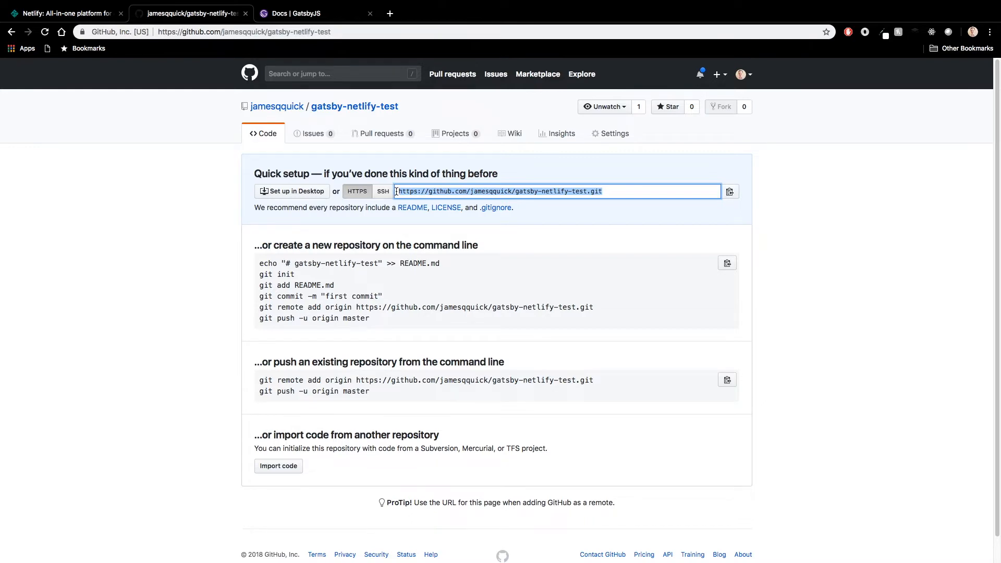
{"action": "key", "text": "ctrl+Left"}
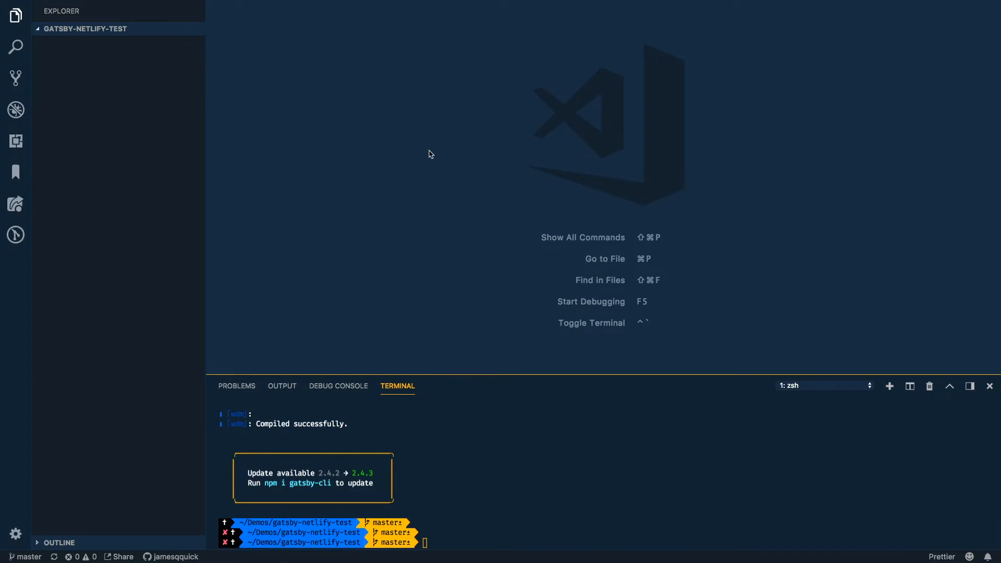
{"action": "key", "text": "ctrl+Right"}
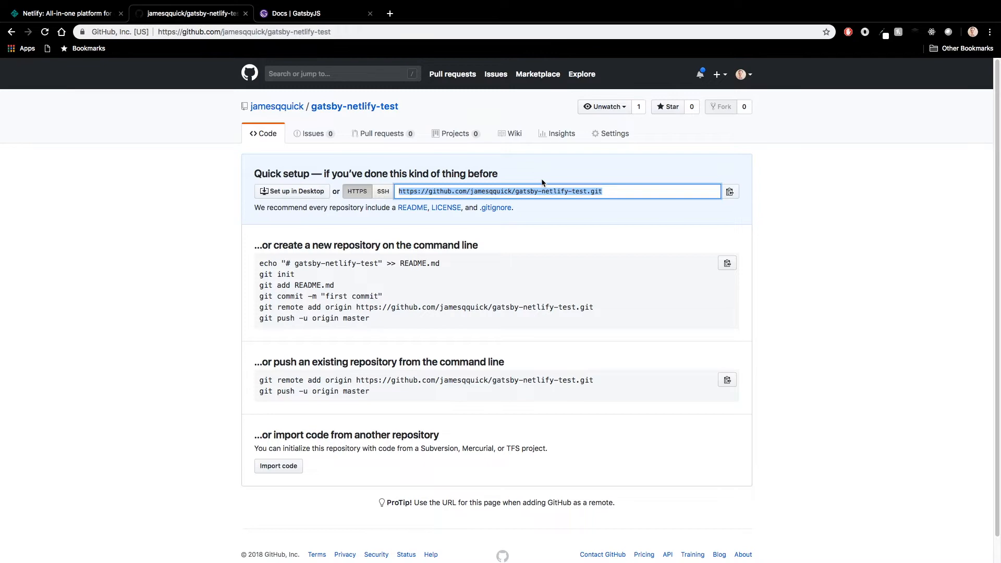
{"action": "key", "text": "ctrl+Left"}
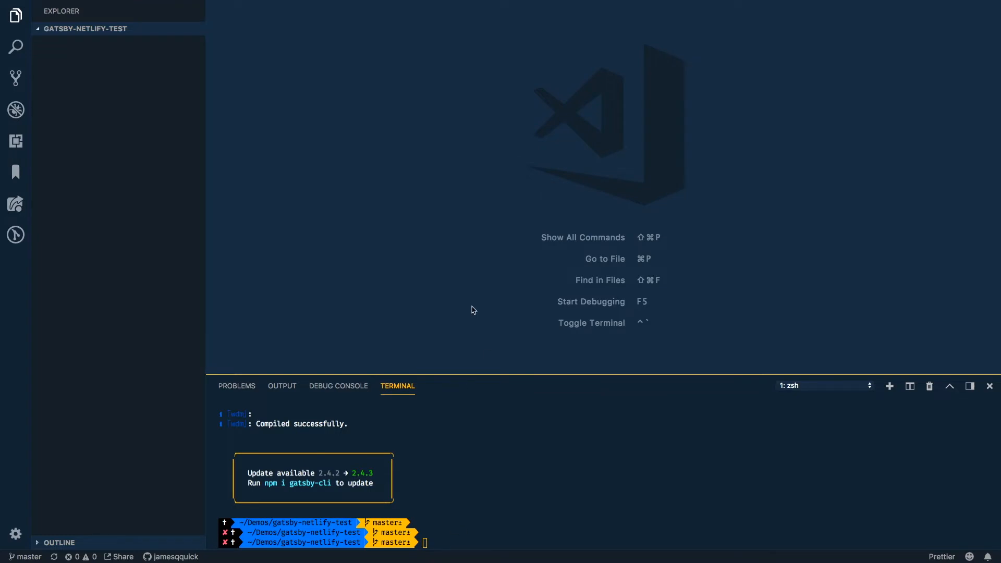
Step: Clone the repository from the copied URL into the Demos folder with Git: Clone and open the cloned repository
{"action": "key", "text": "shift+super+p"}
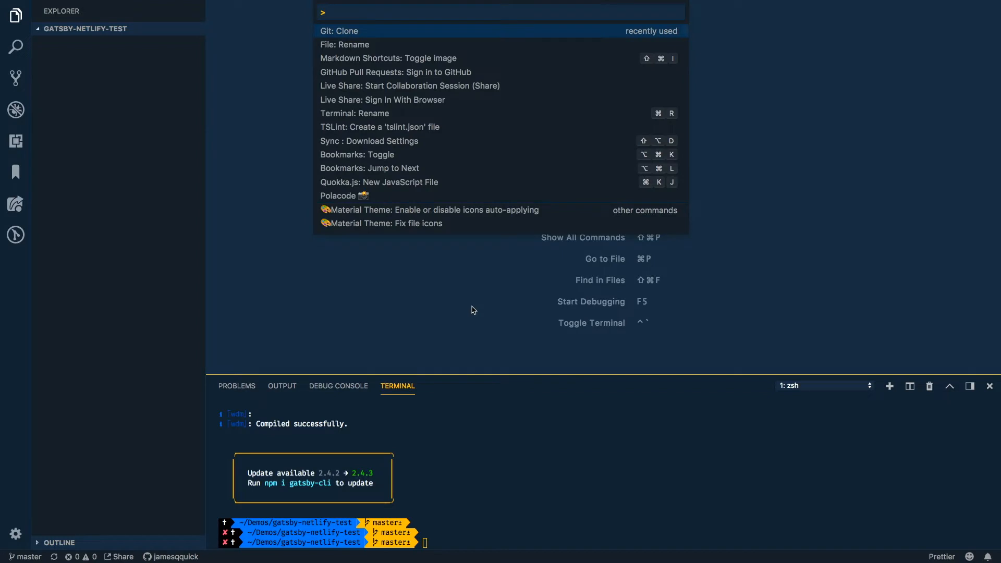
{"action": "key", "text": "Return"}
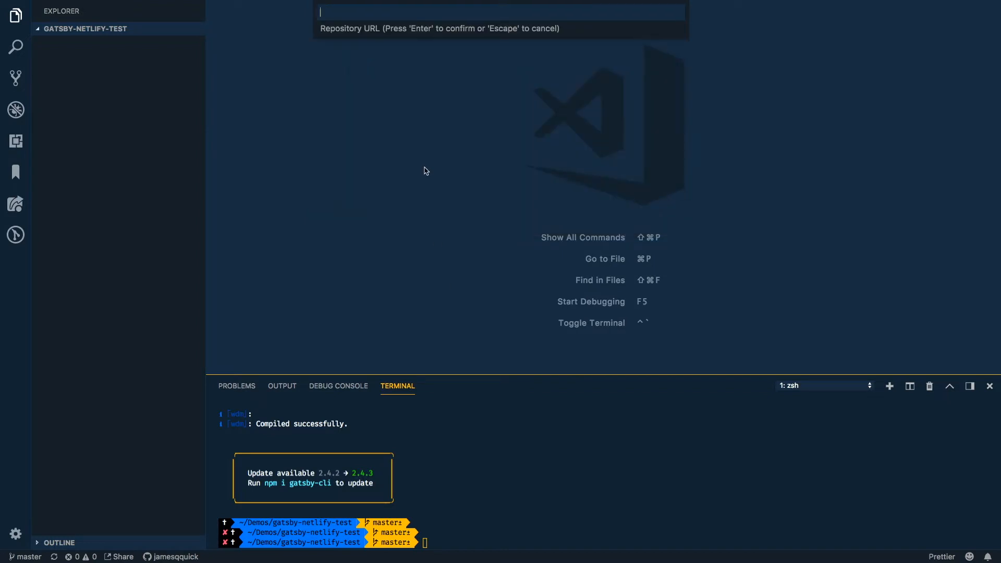
{"action": "key", "text": "super+v"}
{"action": "key", "text": "Return"}
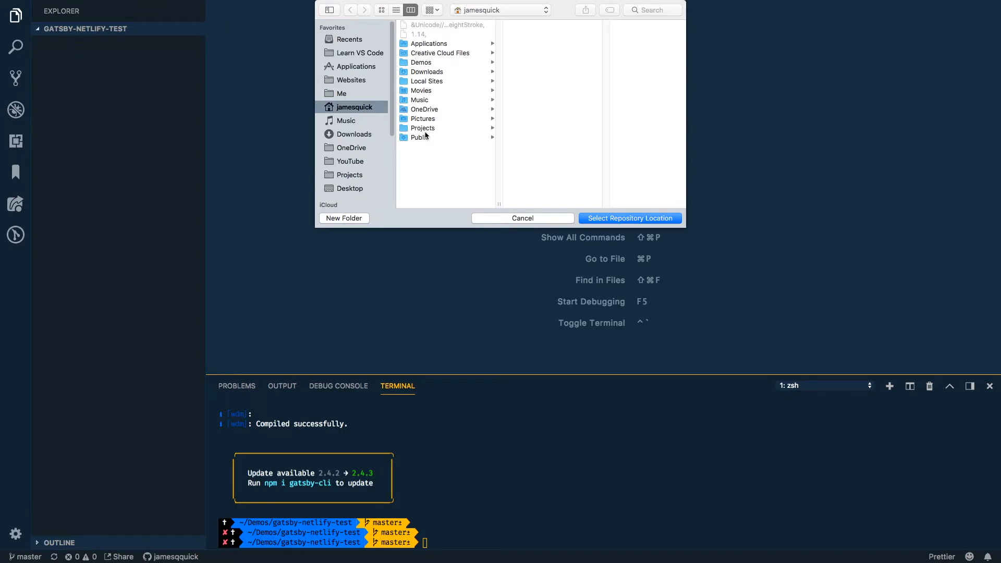
{"action": "left_click", "coordinate": [426, 64]}
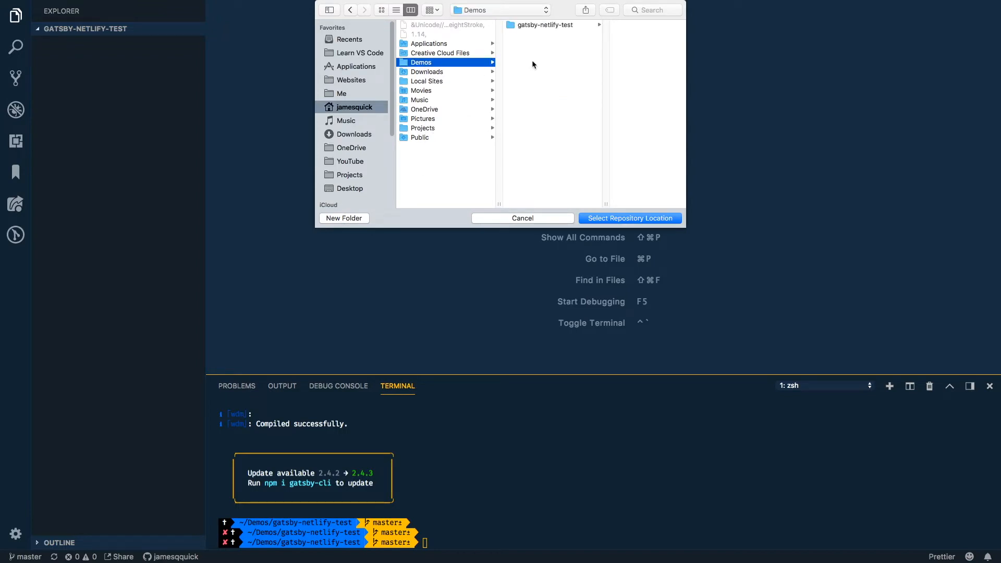
{"action": "left_click", "coordinate": [631, 219]}
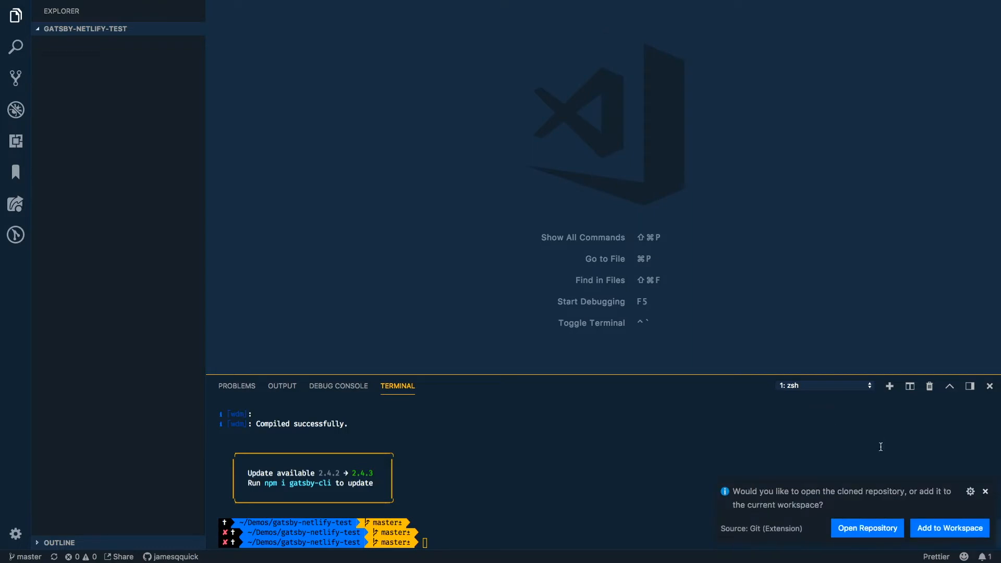
{"action": "left_click", "coordinate": [867, 528]}
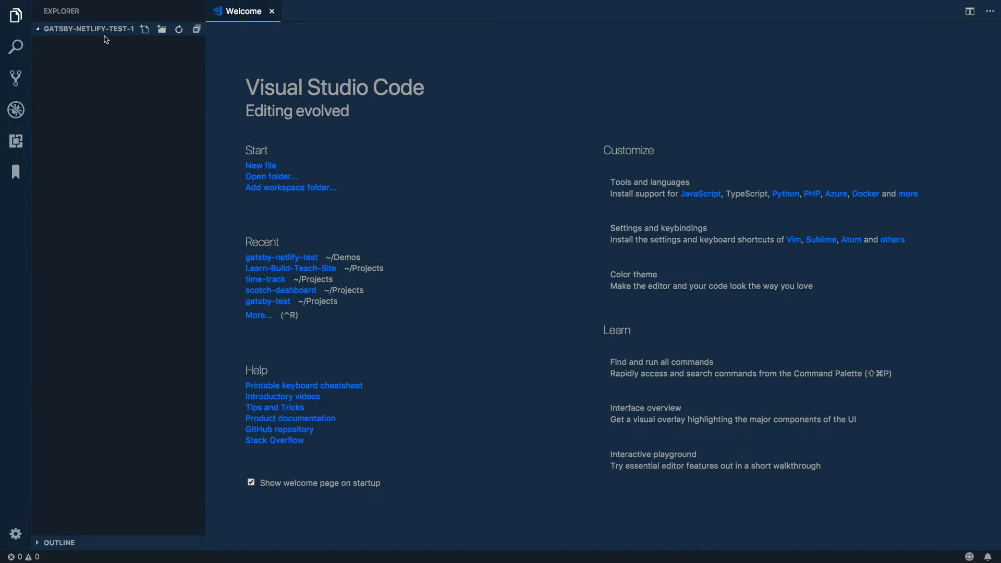
Step: Open the integrated terminal in the cloned project and check the repository with git status
{"action": "left_click", "coordinate": [41, 31]}
{"action": "left_click", "coordinate": [40, 31]}
{"action": "key", "text": "ctrl+grave"}
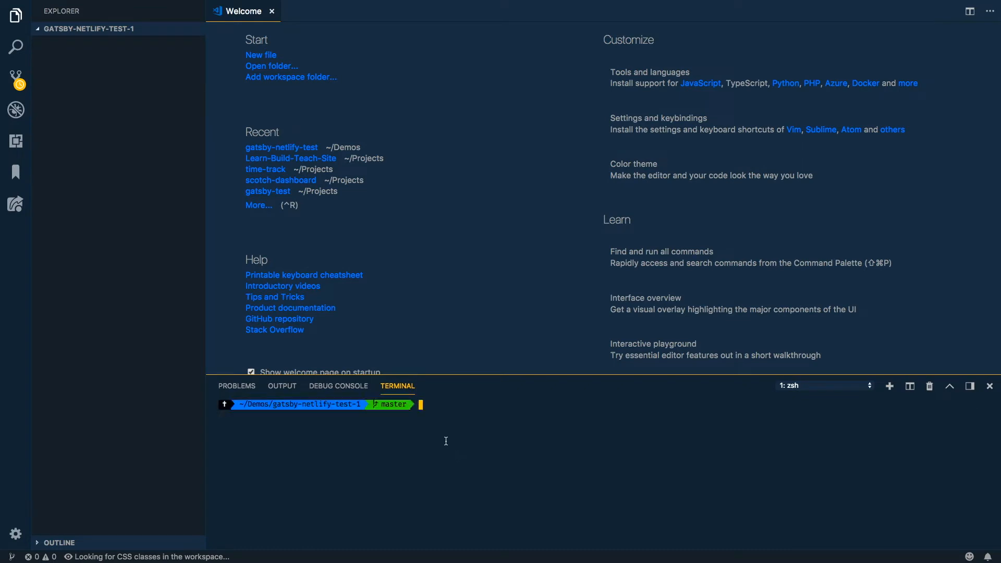
{"action": "type", "text": "git status"}
{"action": "key", "text": "Return"}
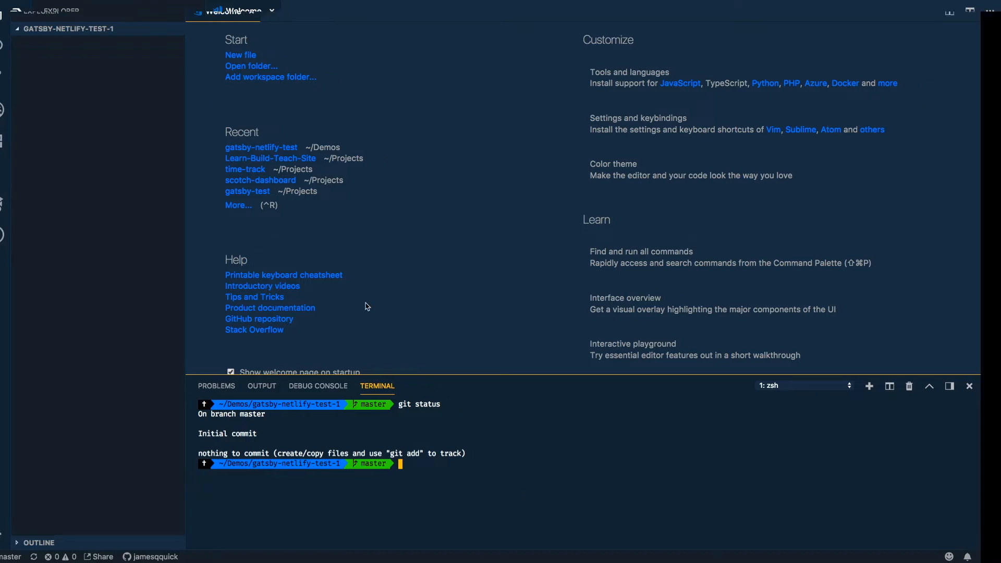
Step: Switch to the Gatsby docs in Chrome and copy the gatsby new command that creates a new site
{"action": "key", "text": "ctrl+Right"}
{"action": "left_click", "coordinate": [296, 14]}
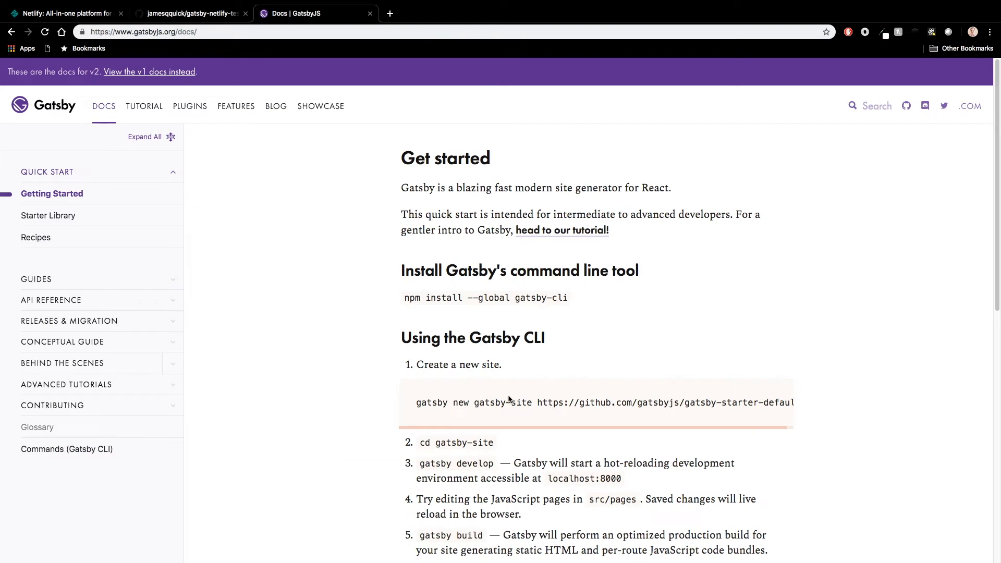
{"action": "left_click_drag", "start_coordinate": [532, 403], "coordinate": [485, 403]}
{"action": "left_click_drag", "start_coordinate": [579, 300], "coordinate": [406, 301]}
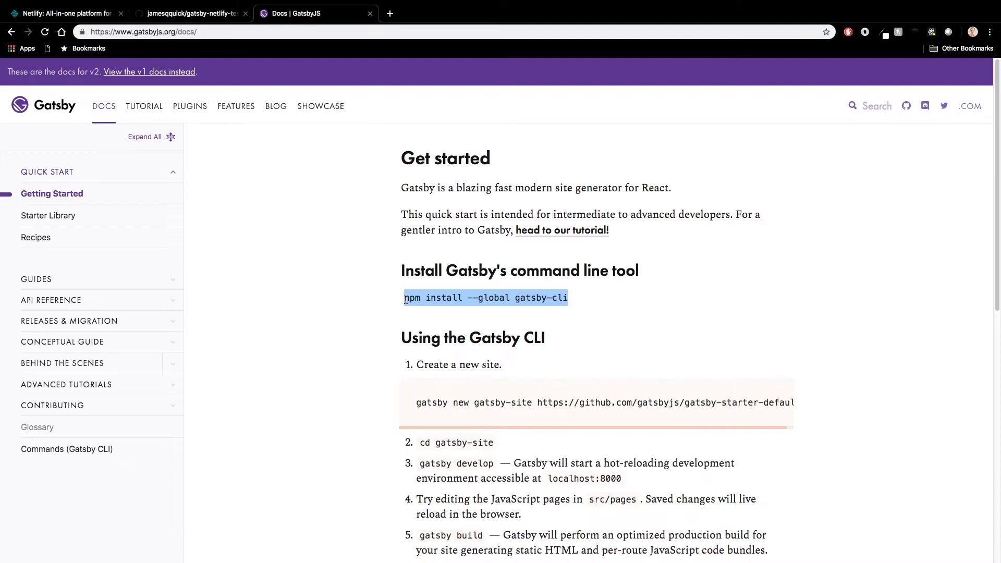
{"action": "left_click_drag", "start_coordinate": [416, 406], "coordinate": [794, 401]}
{"action": "key", "text": "super+c"}
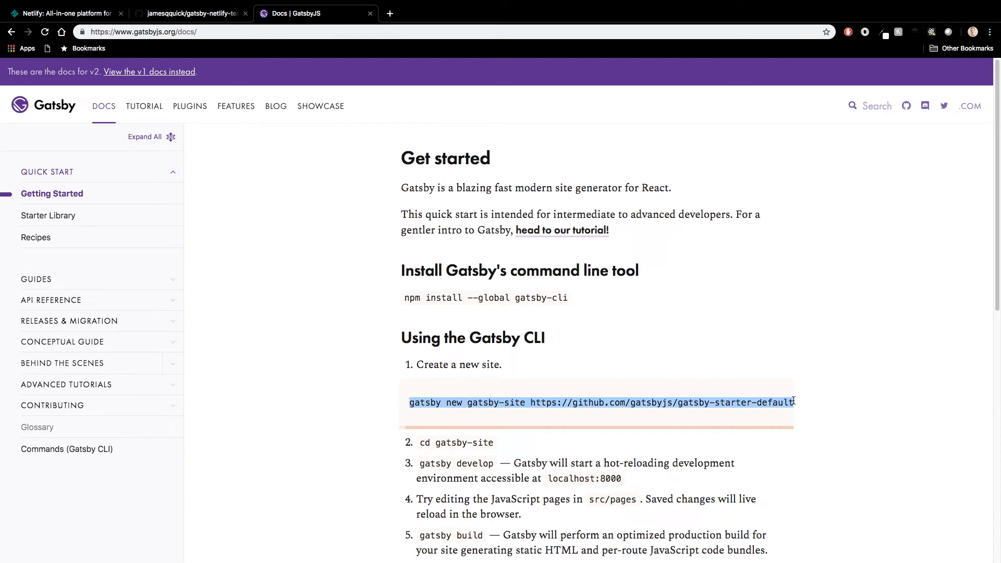
{"action": "key", "text": "ctrl+Left"}
{"action": "key", "text": "super+v"}
{"action": "key", "text": "Left"}
{"action": "key", "text": "Left"}
{"action": "key", "text": "Left"}
{"action": "key", "text": "Left"}
{"action": "key", "text": "Left"}
{"action": "key", "text": "Left"}
{"action": "key", "text": "Left"}
{"action": "key", "text": "Left"}
{"action": "key", "text": "Left"}
{"action": "key", "text": "Left"}
{"action": "key", "text": "Left"}
{"action": "key", "text": "Left"}
{"action": "key", "text": "Left"}
{"action": "key", "text": "Left"}
{"action": "key", "text": "Left"}
{"action": "key", "text": "Left"}
{"action": "key", "text": "Left"}
{"action": "key", "text": "Left"}
{"action": "key", "text": "Left"}
{"action": "key", "text": "Left"}
{"action": "key", "text": "Left"}
{"action": "key", "text": "Left"}
{"action": "key", "text": "Left"}
{"action": "key", "text": "Left"}
{"action": "key", "text": "Left"}
{"action": "key", "text": "Left"}
{"action": "key", "text": "Left"}
{"action": "key", "text": "Left"}
{"action": "key", "text": "Left"}
{"action": "key", "text": "Left"}
{"action": "key", "text": "Left"}
{"action": "key", "text": "Left"}
{"action": "key", "text": "Left"}
{"action": "key", "text": "Left"}
{"action": "key", "text": "Left"}
{"action": "key", "text": "Left"}
{"action": "key", "text": "Left"}
{"action": "key", "text": "Left"}
{"action": "key", "text": "Left"}
{"action": "key", "text": "Left"}
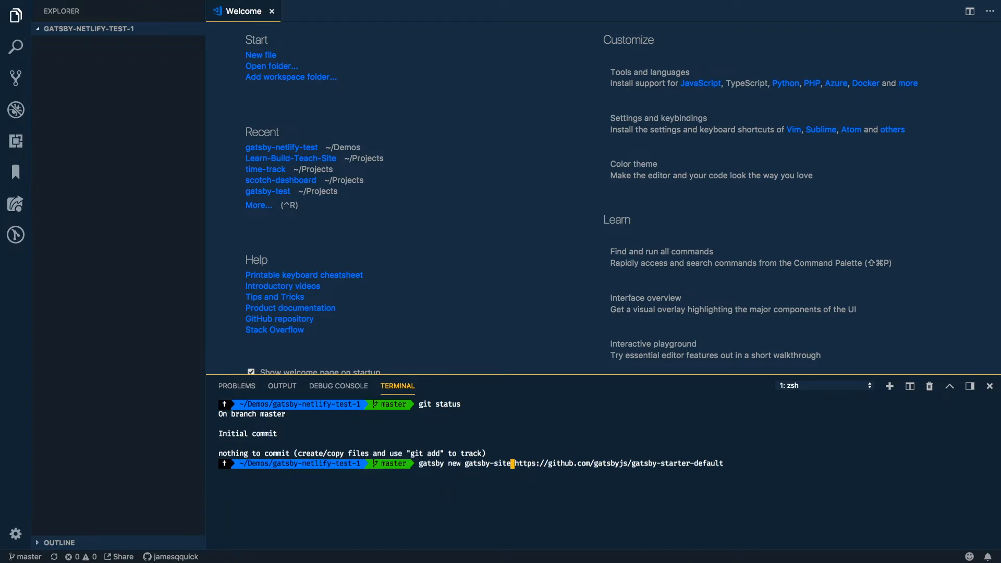
{"action": "key", "text": "Return"}
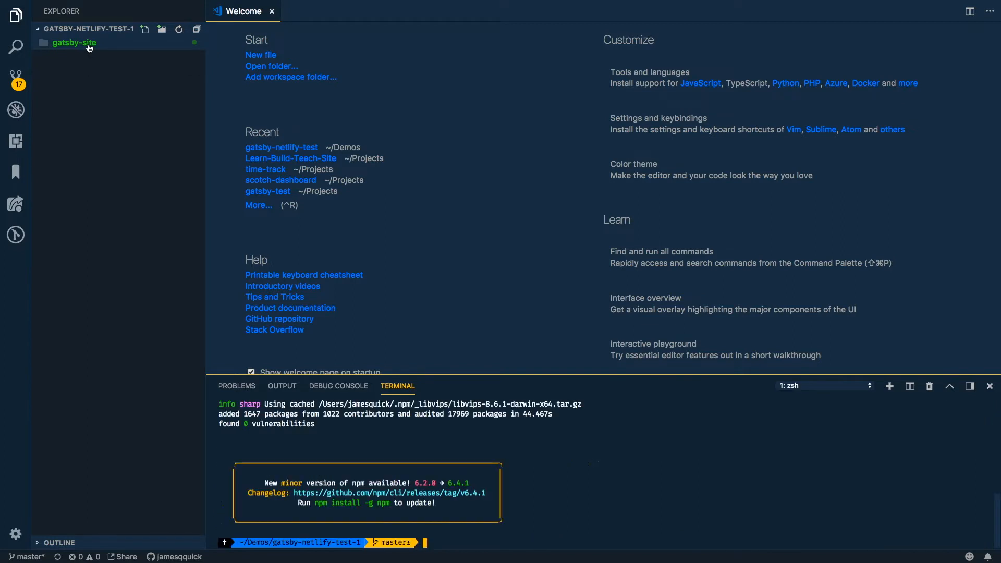
Step: Move all contents of the gatsby-site folder into the project root and remove the emptied folder
{"action": "left_click", "coordinate": [89, 46]}
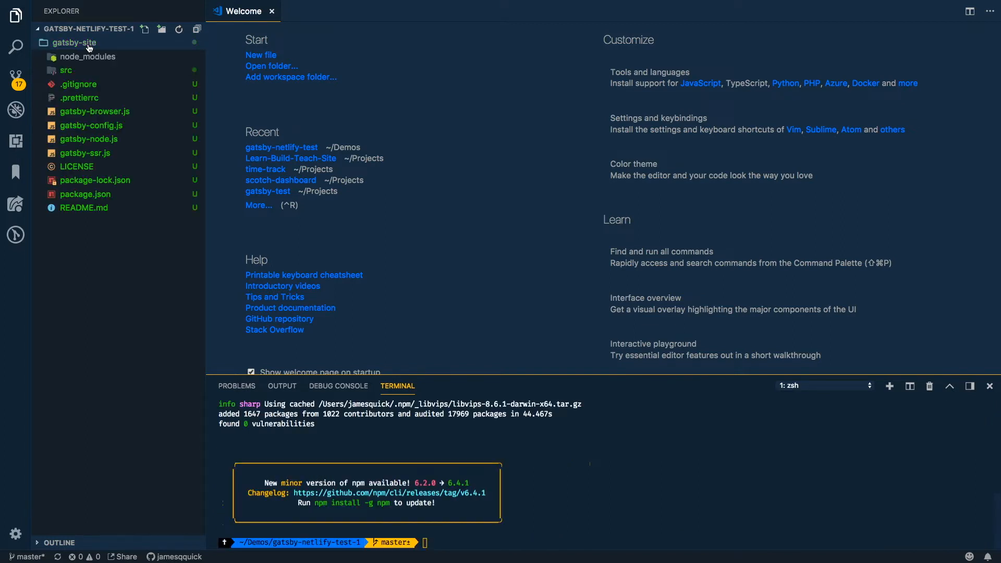
{"action": "left_click", "coordinate": [78, 208]}
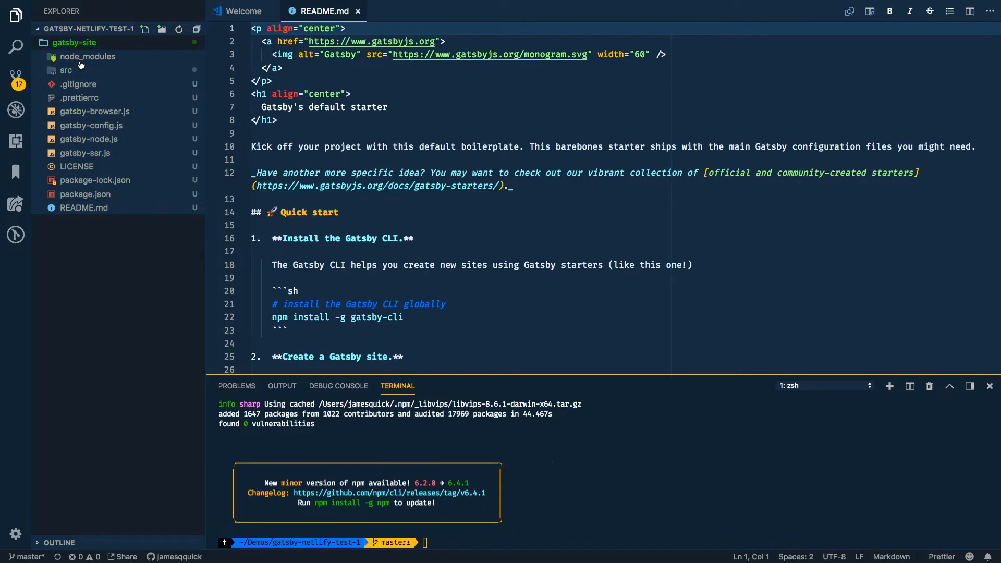
{"action": "left_click_drag", "start_coordinate": [98, 66], "coordinate": [94, 323]}
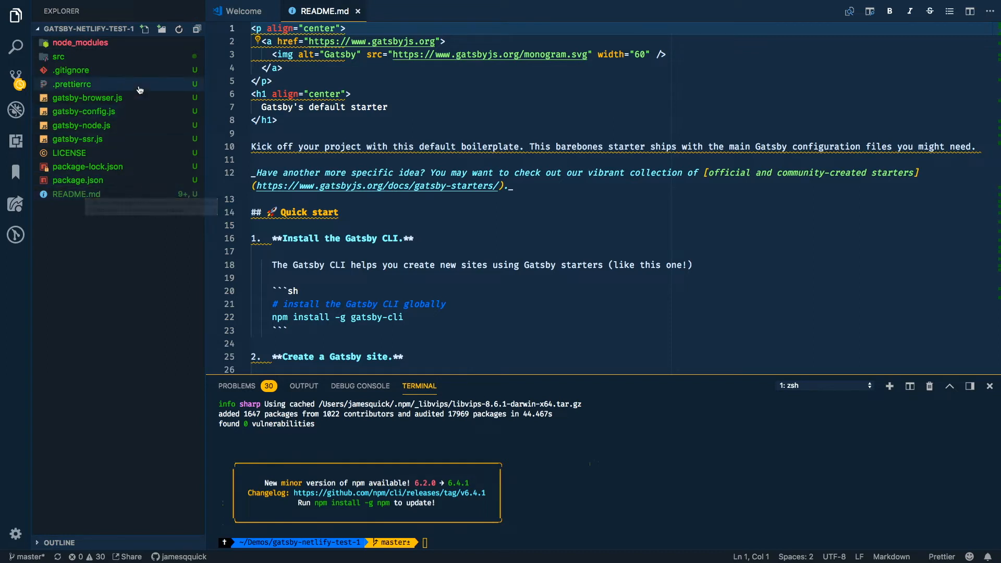
Step: Check the Git status of the moved files in the terminal with the gst alias
{"action": "left_click", "coordinate": [479, 521]}
{"action": "mouse_move", "coordinate": [474, 561]}
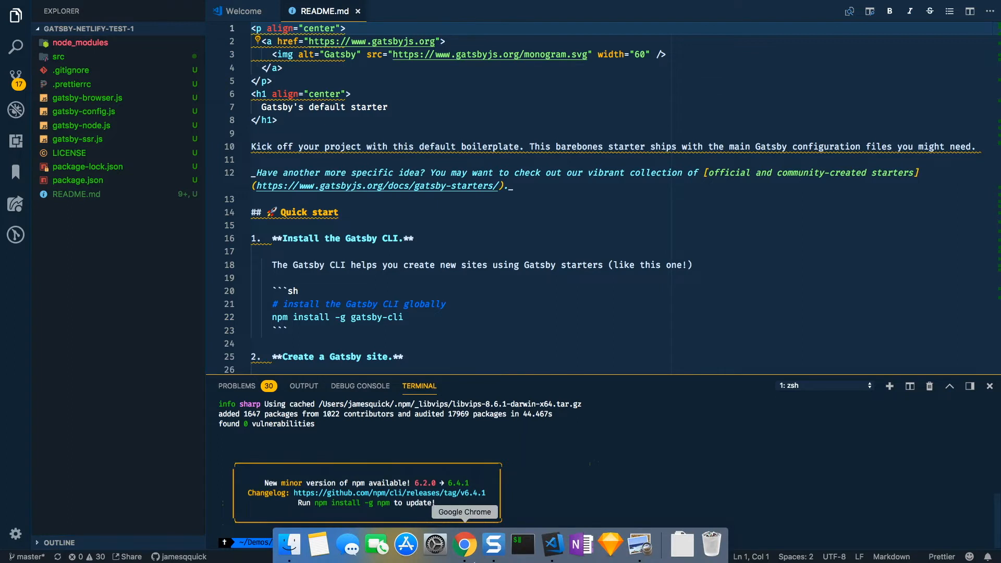
{"action": "type", "text": "gst"}
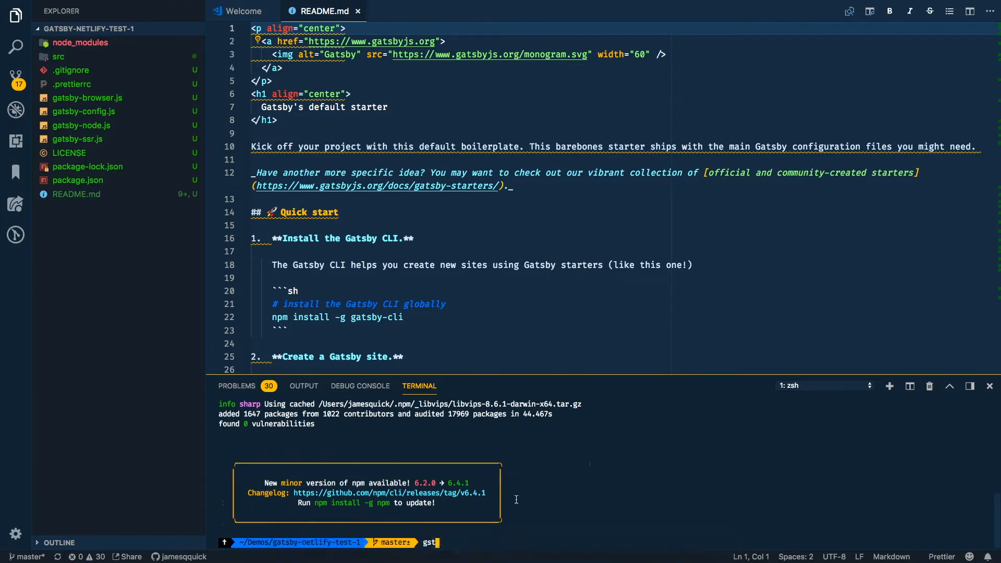
{"action": "key", "text": "Return"}
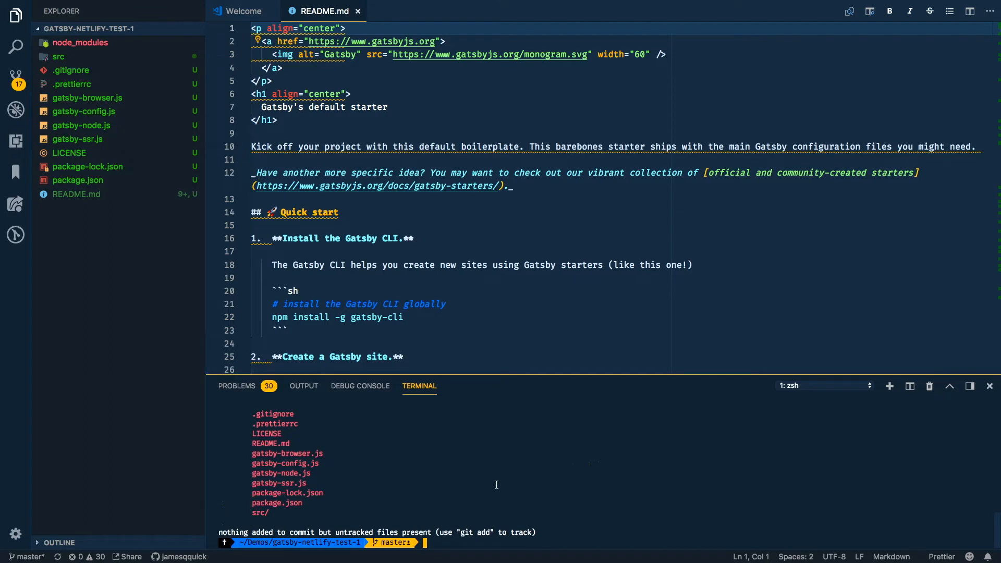
Step: Close the README.md and Welcome editors
{"action": "left_click", "coordinate": [517, 210]}
{"action": "key", "text": "super+w"}
{"action": "key", "text": "super+w"}
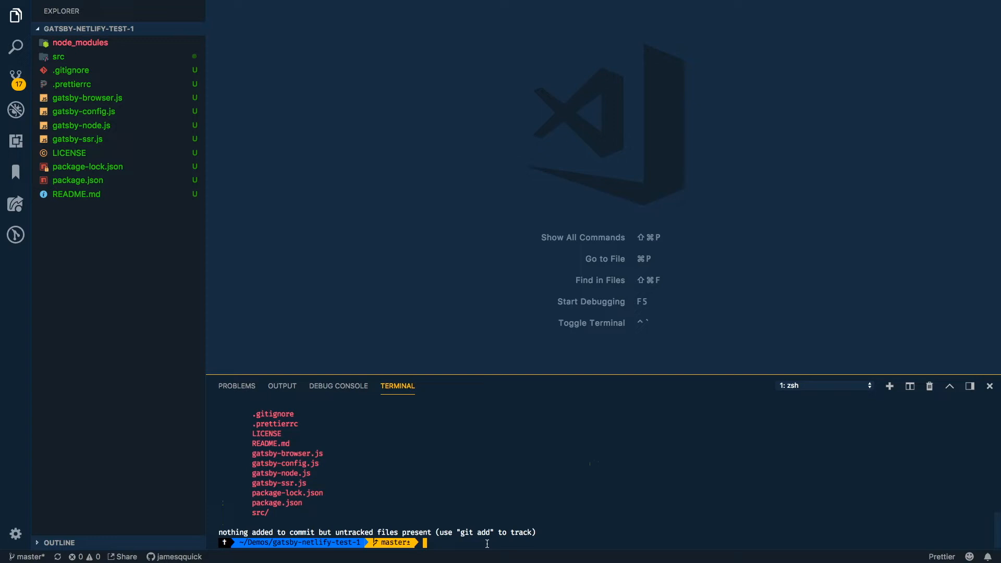
Step: Start the development server with gatsby develop and switch to Chrome
{"action": "type", "text": "gatsby dve"}
{"action": "key", "text": "BackSpace"}
{"action": "key", "text": "BackSpace"}
{"action": "type", "text": "evelop"}
{"action": "key", "text": "Return"}
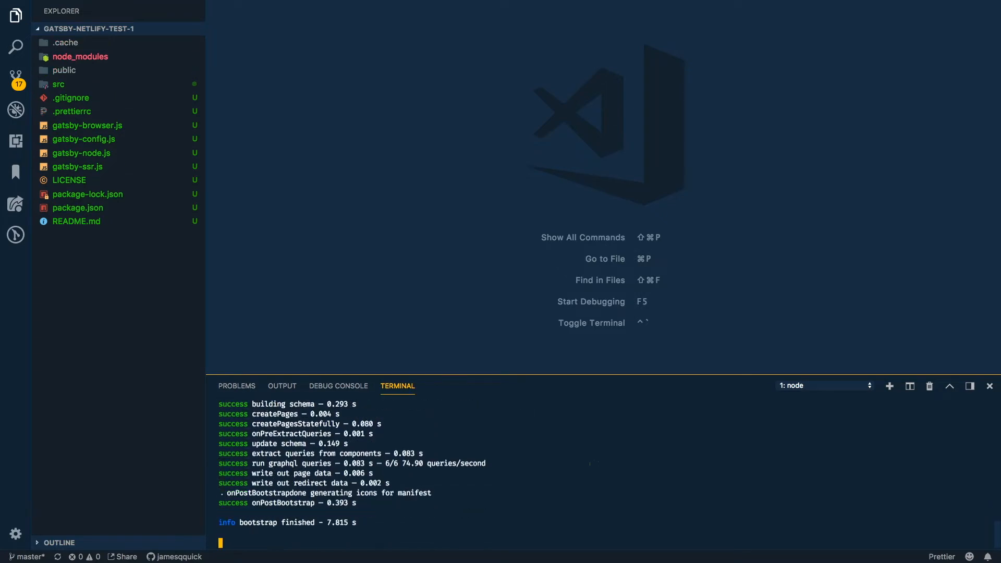
{"action": "key", "text": "super+Tab"}
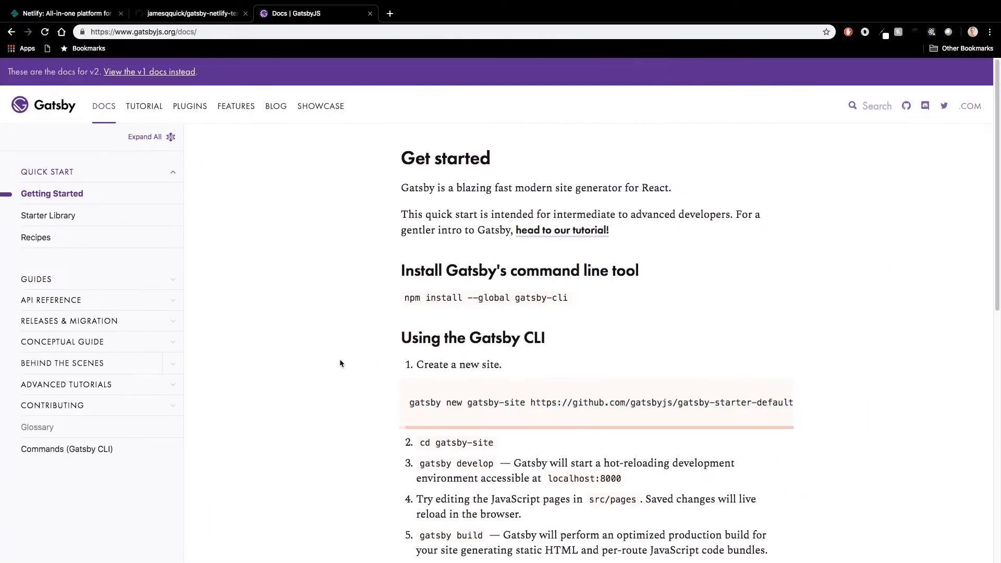
Step: Open the local Gatsby site at localhost:8000 in a new browser tab
{"action": "key", "text": "super+t"}
{"action": "type", "text": "localhost:80"}
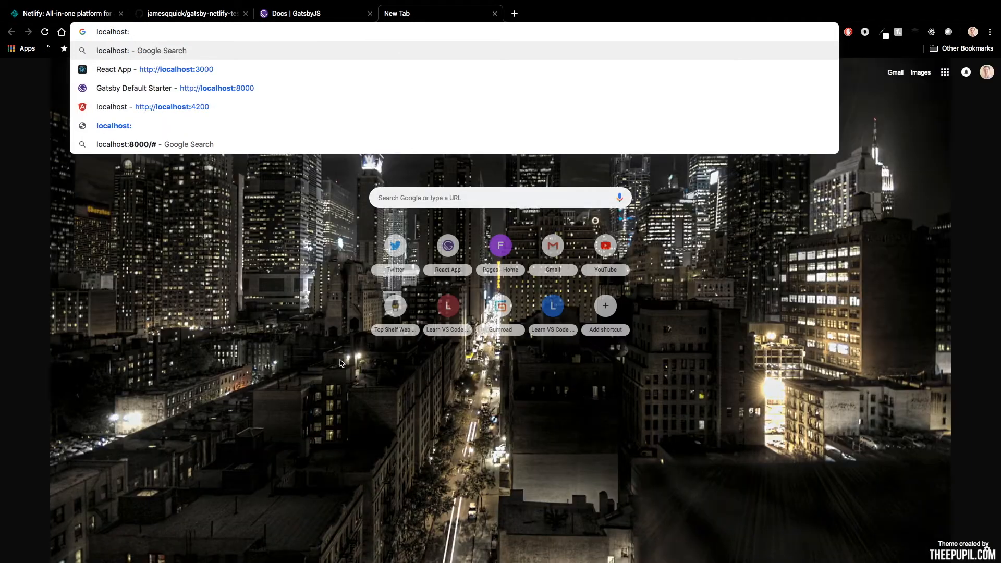
{"action": "type", "text": "00"}
{"action": "key", "text": "Return"}
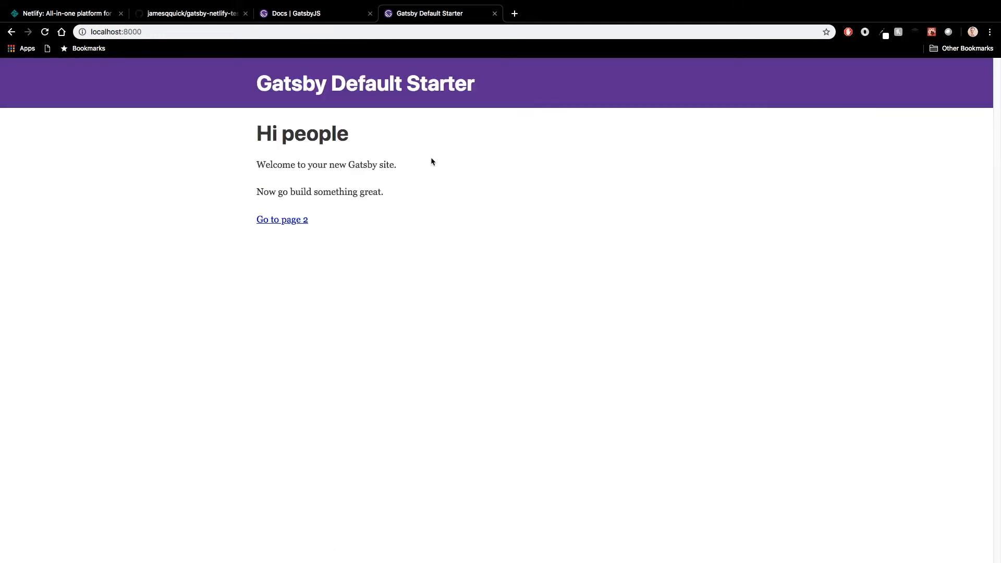
Step: Switch to VS Code, open layout.js from src/components and examine its Helmet and Header elements
{"action": "key", "text": "ctrl+Left"}
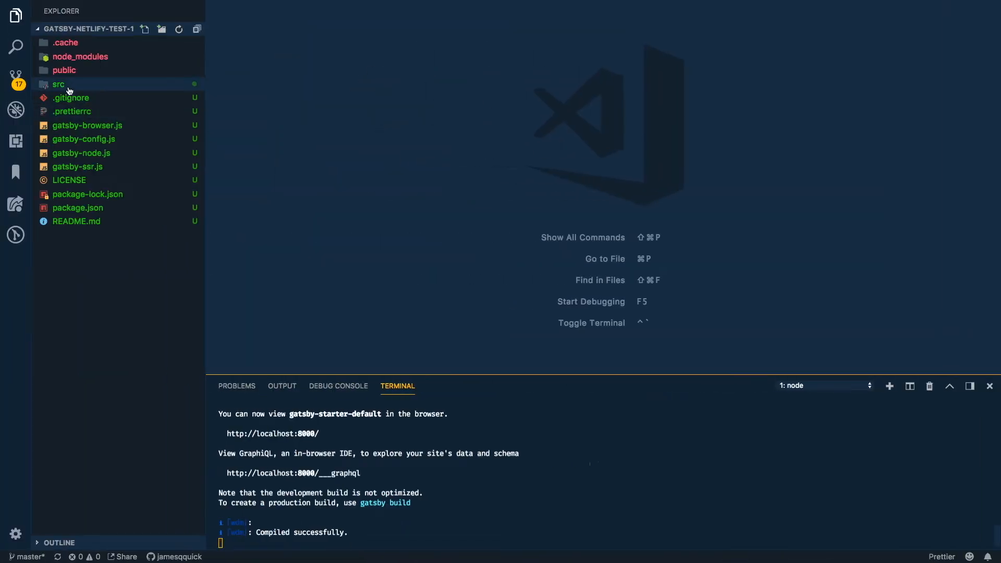
{"action": "left_click", "coordinate": [74, 86]}
{"action": "left_click", "coordinate": [85, 99]}
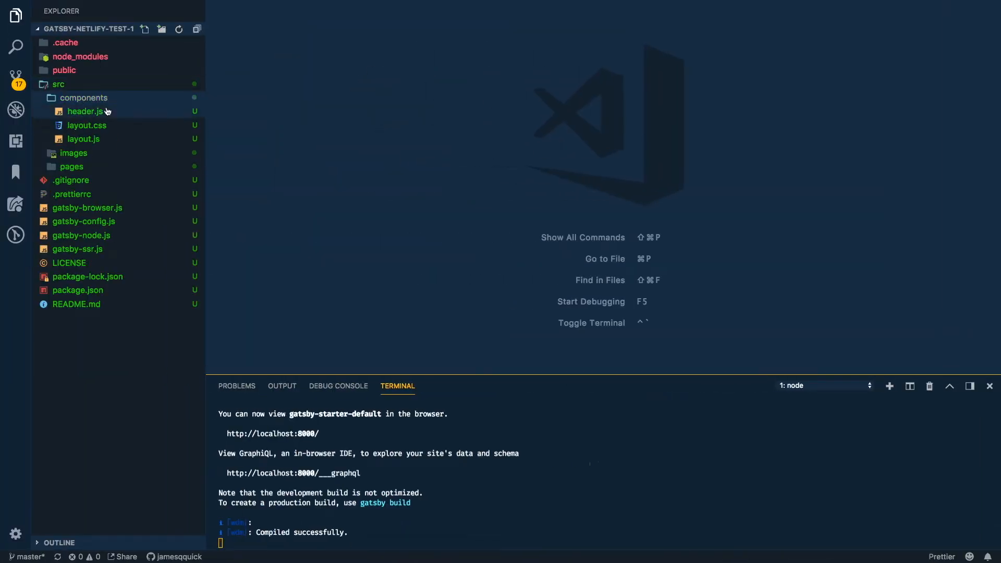
{"action": "left_click", "coordinate": [99, 137]}
{"action": "scroll", "coordinate": [373, 211], "scroll_direction": "down", "scroll_amount": 5}
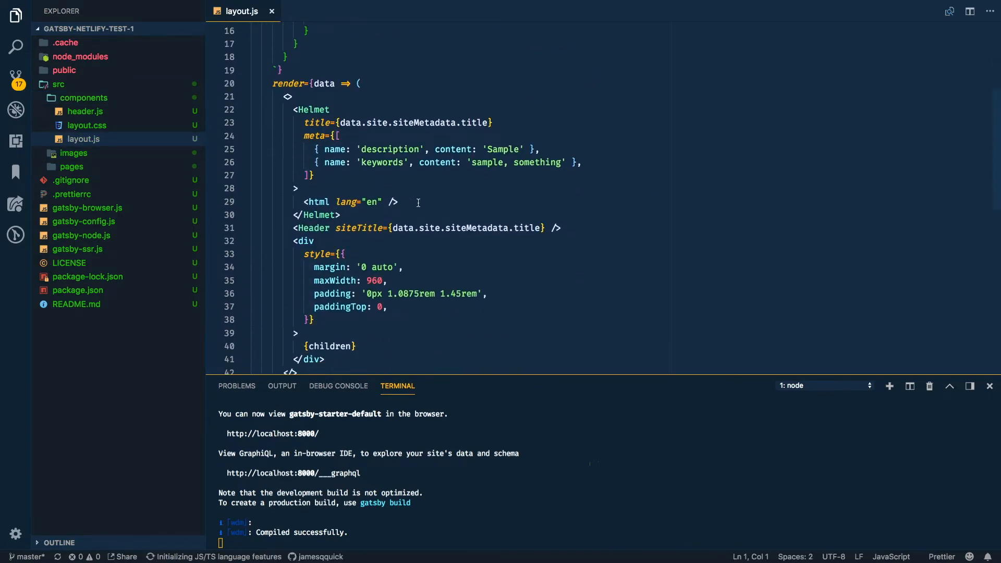
{"action": "left_click_drag", "start_coordinate": [399, 202], "coordinate": [288, 114]}
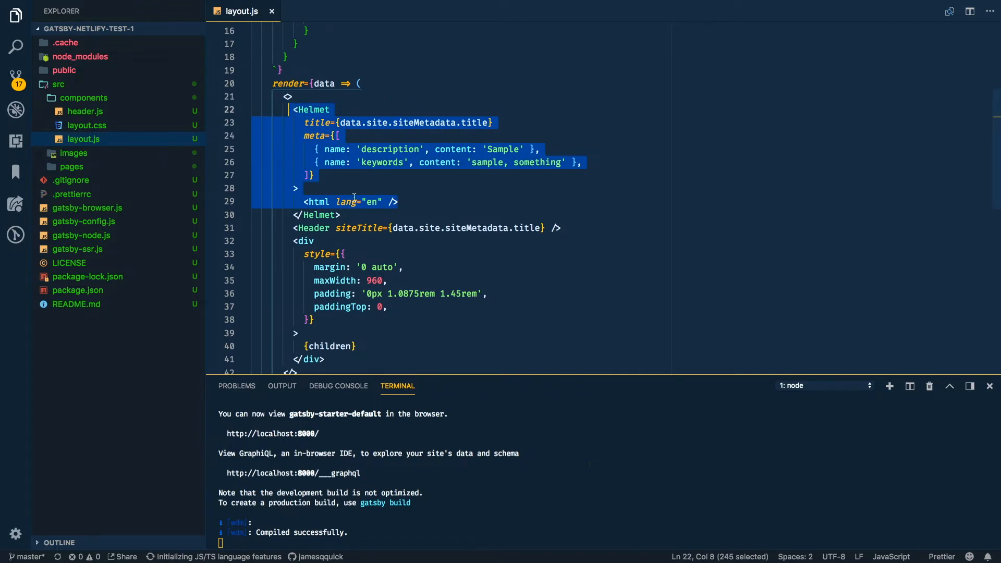
{"action": "left_click", "coordinate": [320, 229]}
{"action": "double_click", "coordinate": [321, 229]}
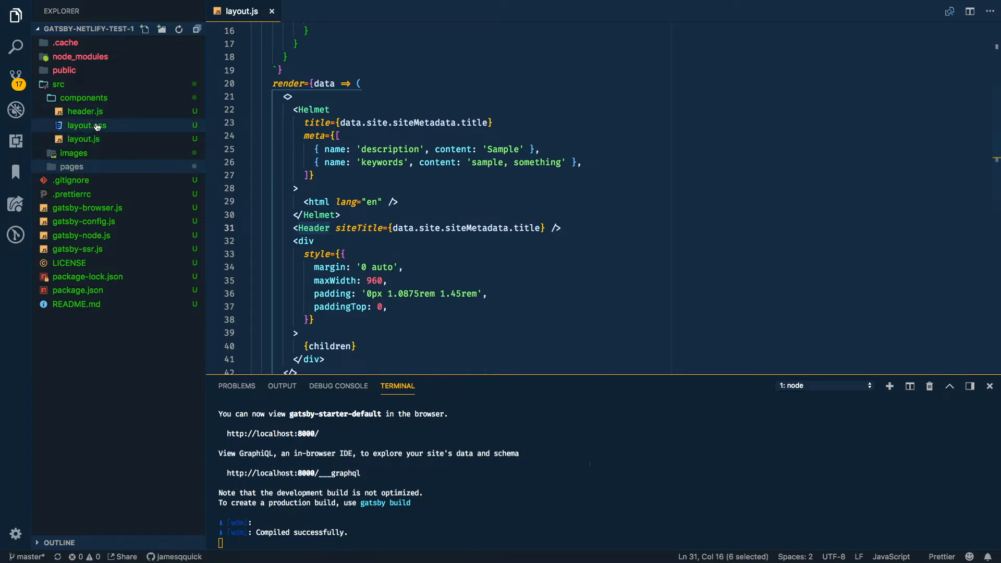
Step: Look through the styles in layout.css, close the file and return to layout.js
{"action": "left_click", "coordinate": [111, 126]}
{"action": "scroll", "coordinate": [299, 158], "scroll_direction": "down", "scroll_amount": 5}
{"action": "scroll", "coordinate": [299, 158], "scroll_direction": "down", "scroll_amount": 15}
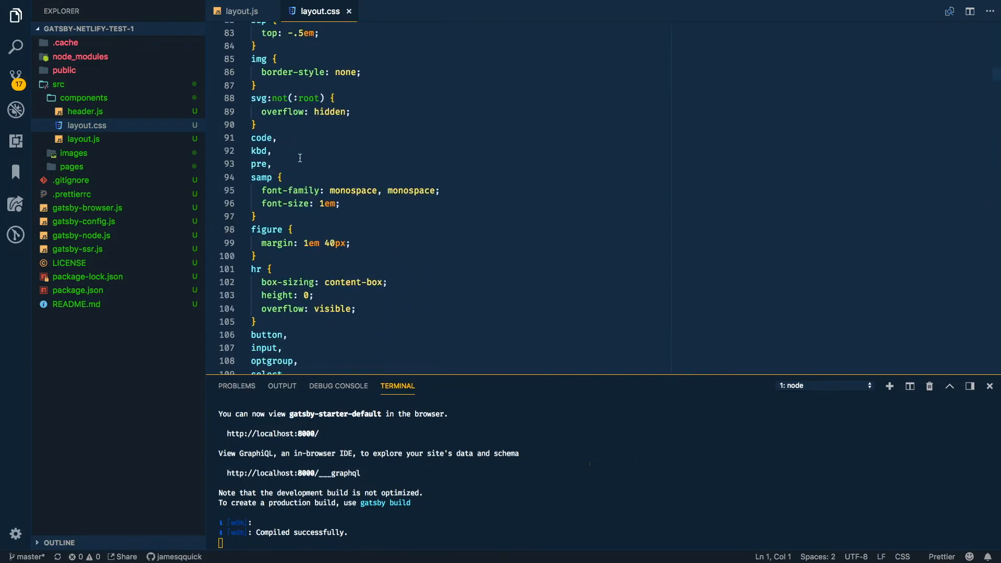
{"action": "scroll", "coordinate": [299, 158], "scroll_direction": "up", "scroll_amount": 18}
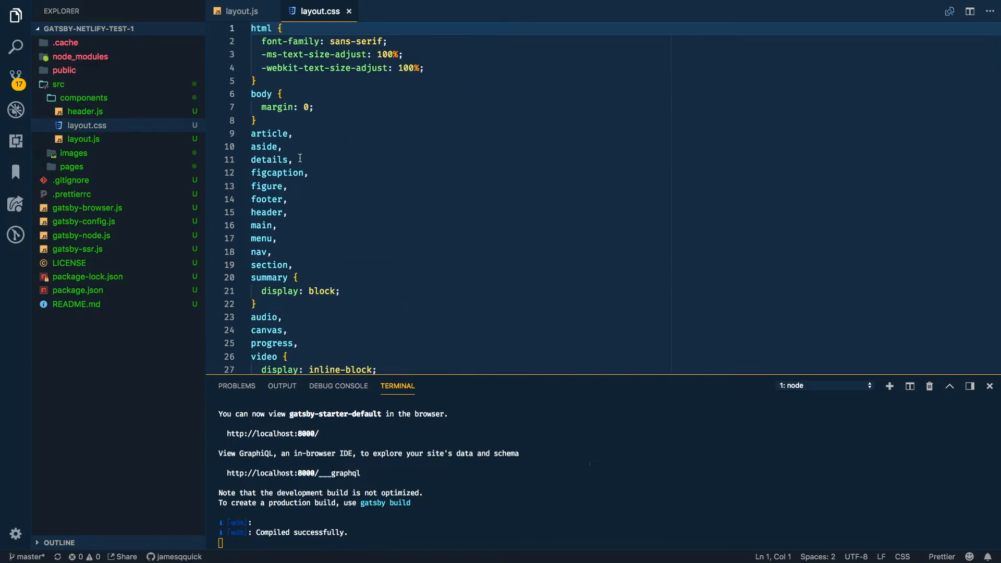
{"action": "key", "text": "super+w"}
{"action": "left_click", "coordinate": [117, 141]}
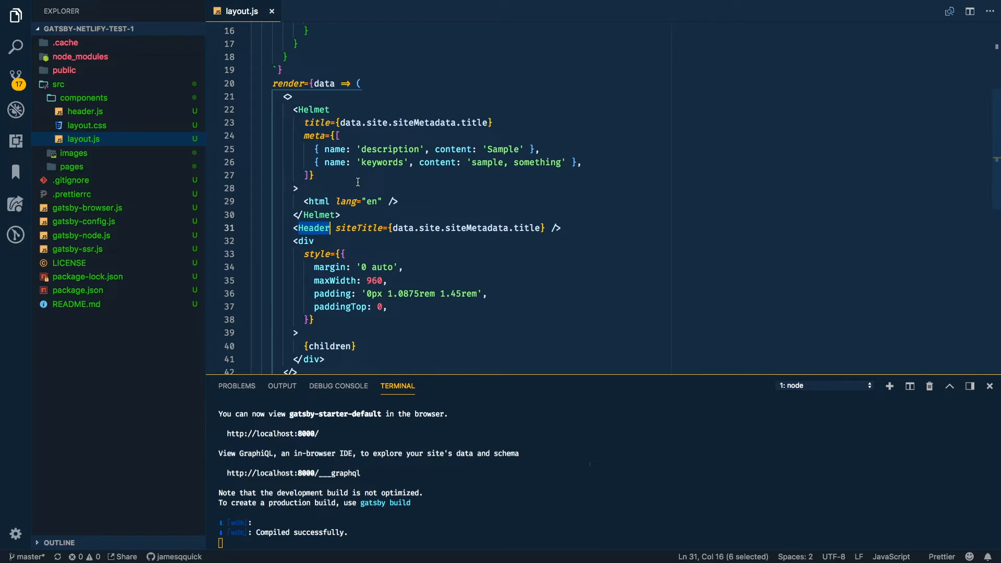
{"action": "left_click", "coordinate": [550, 449]}
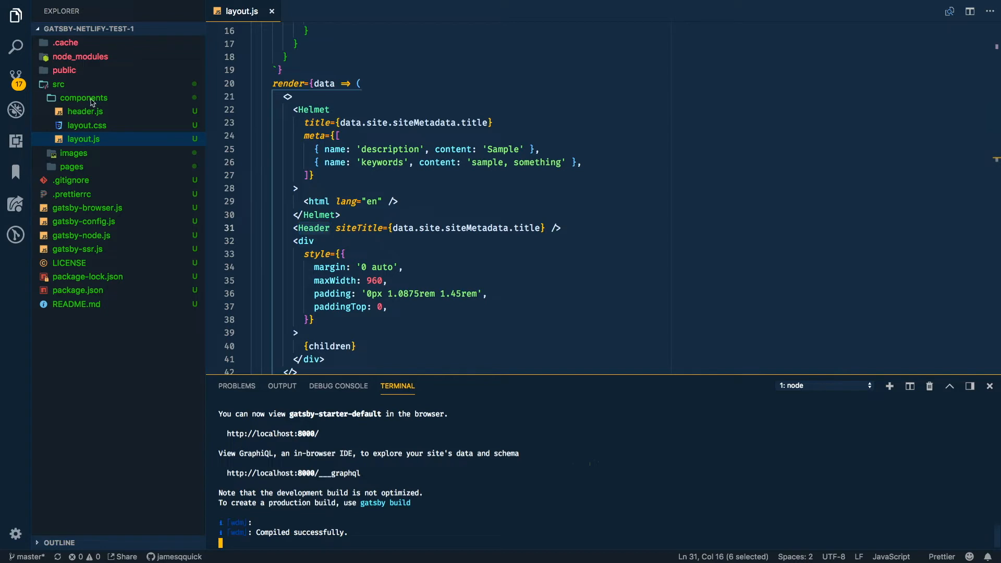
Step: Stage all changed files and commit them with the message "Scaffolded Gatsby app"
{"action": "left_click", "coordinate": [16, 78]}
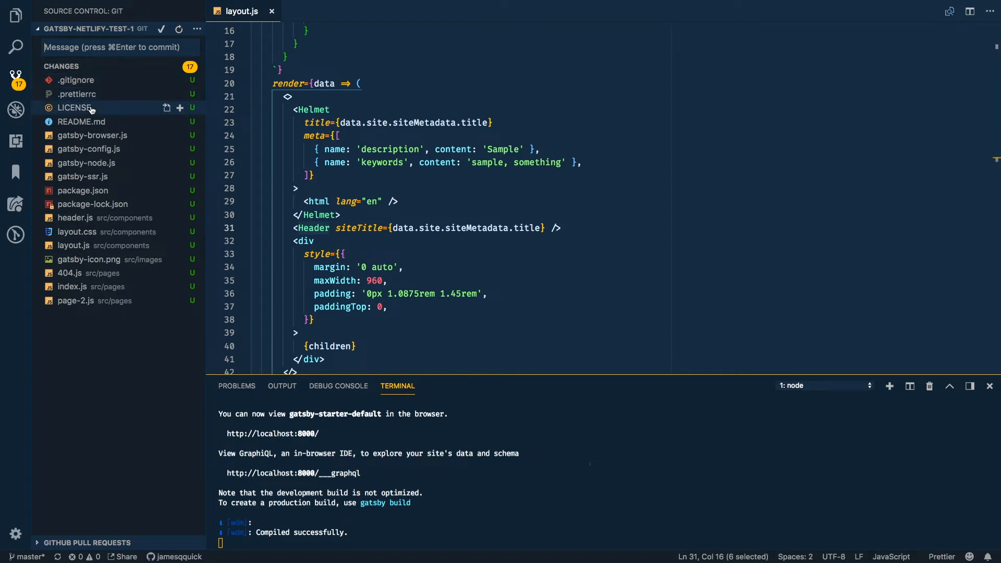
{"action": "left_click", "coordinate": [176, 67]}
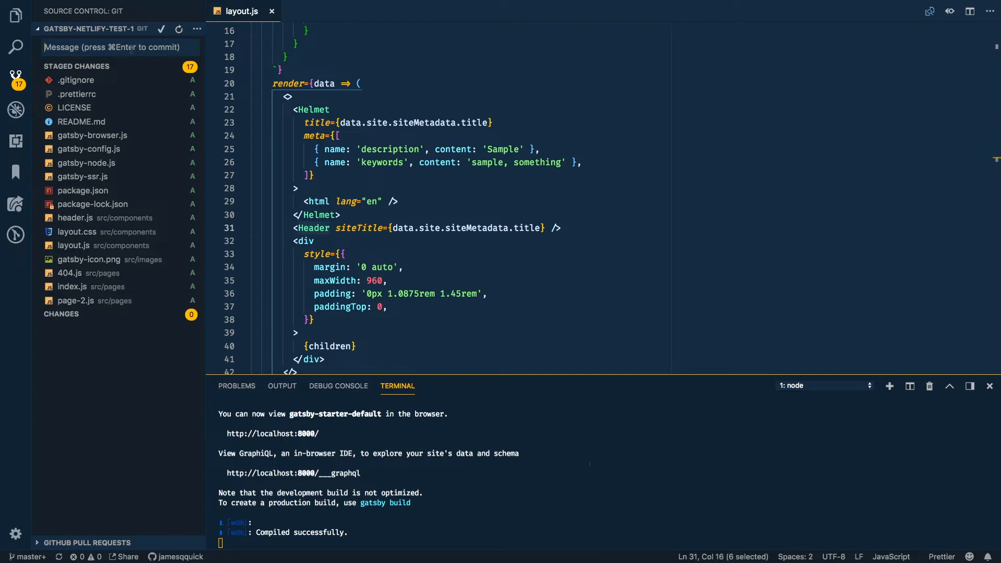
{"action": "type", "text": "Scaffo"}
{"action": "key", "text": "BackSpace"}
{"action": "type", "text": "folded Gatsby app"}
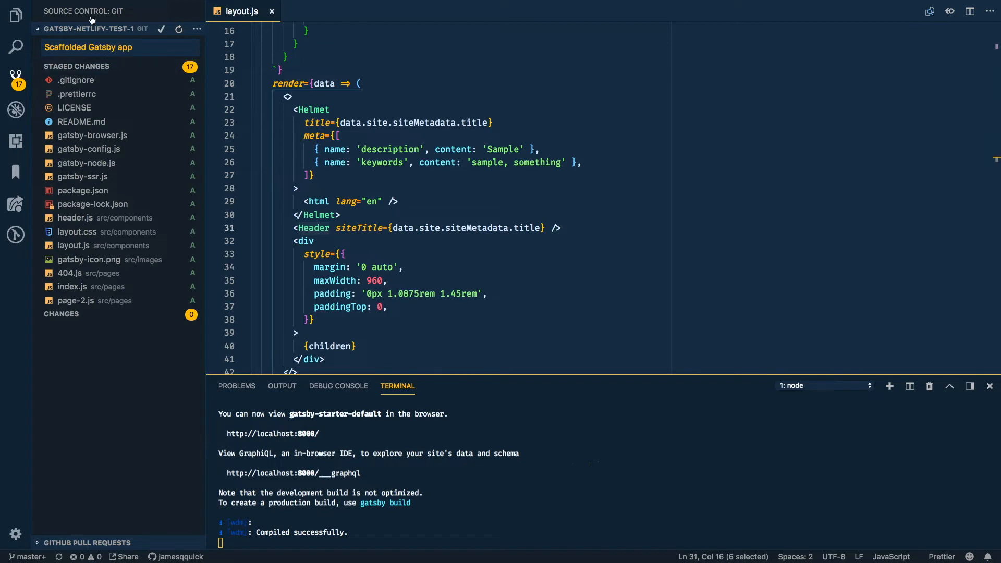
{"action": "left_click", "coordinate": [162, 30]}
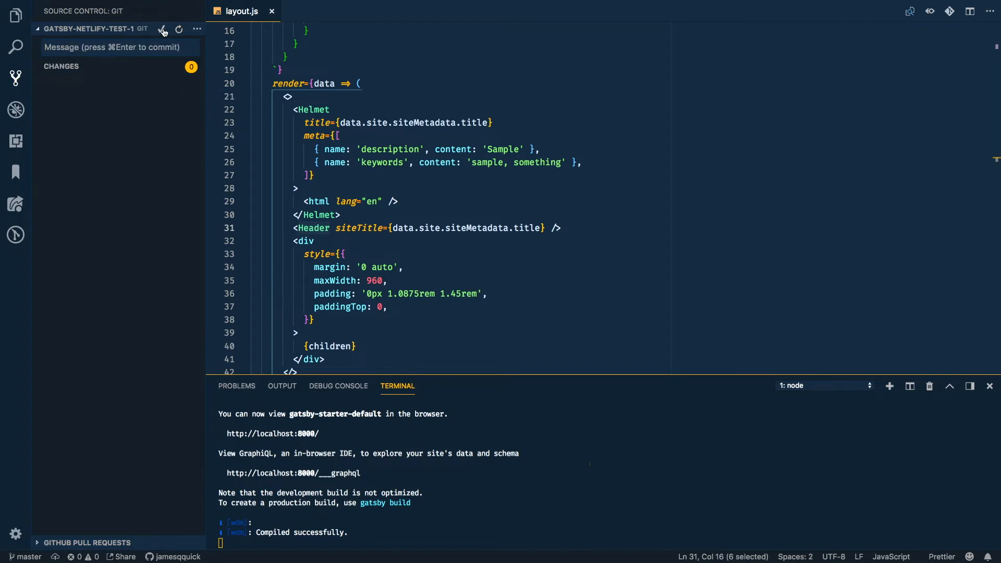
Step: Check the Git status in a new terminal with the gst alias
{"action": "key", "text": "ctrl+shift+grave"}
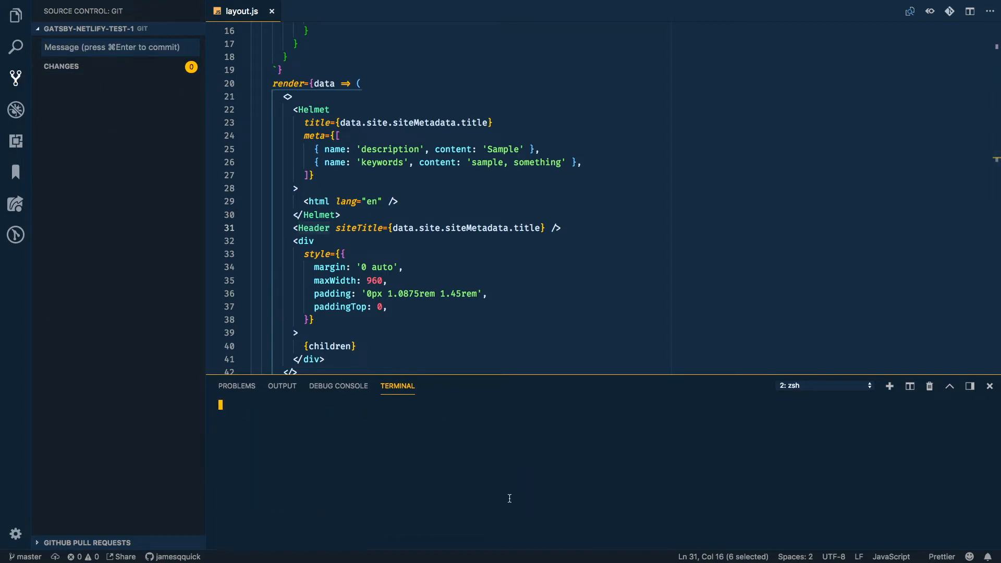
{"action": "type", "text": "gst"}
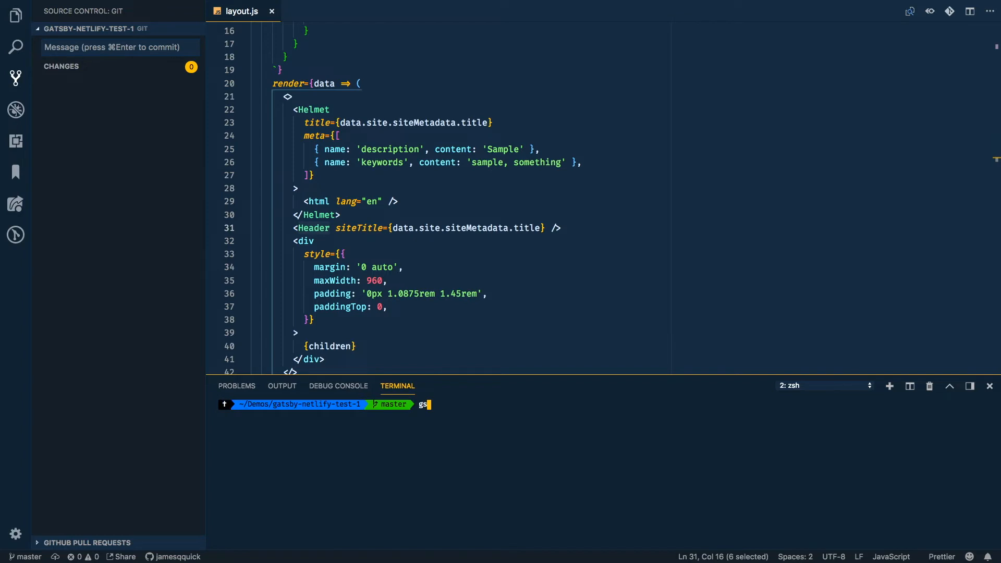
{"action": "key", "text": "Return"}
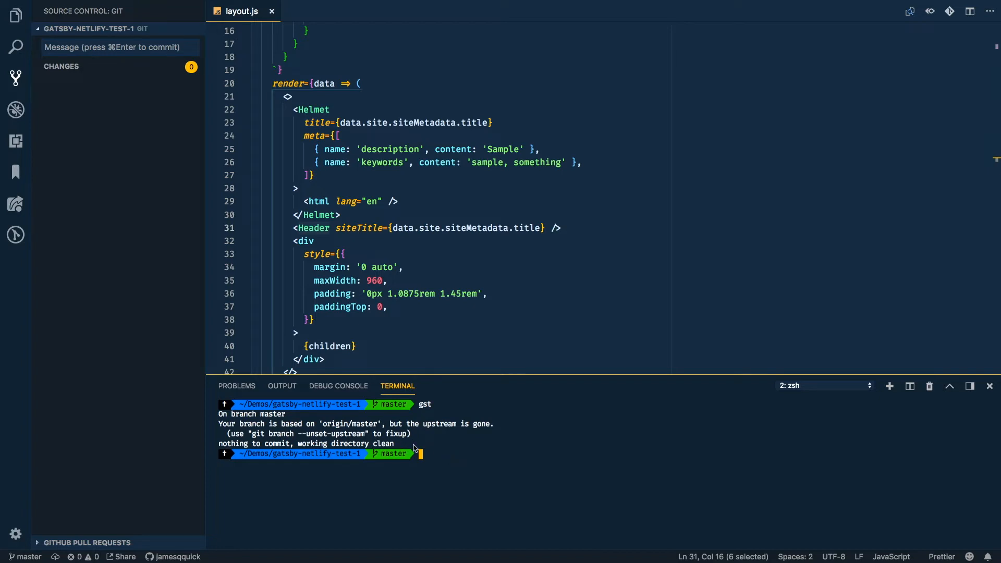
Step: Switch to Chrome and reload the GitHub page of the gatsby-netlify-test repository
{"action": "key", "text": "super+Tab"}
{"action": "key", "text": "super+1"}
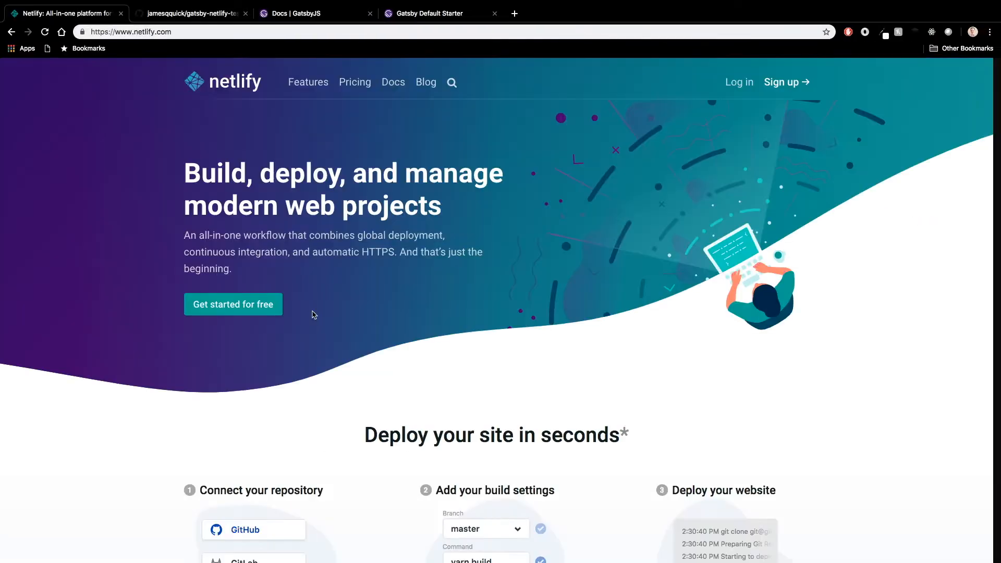
{"action": "key", "text": "super+2"}
{"action": "key", "text": "super+r"}
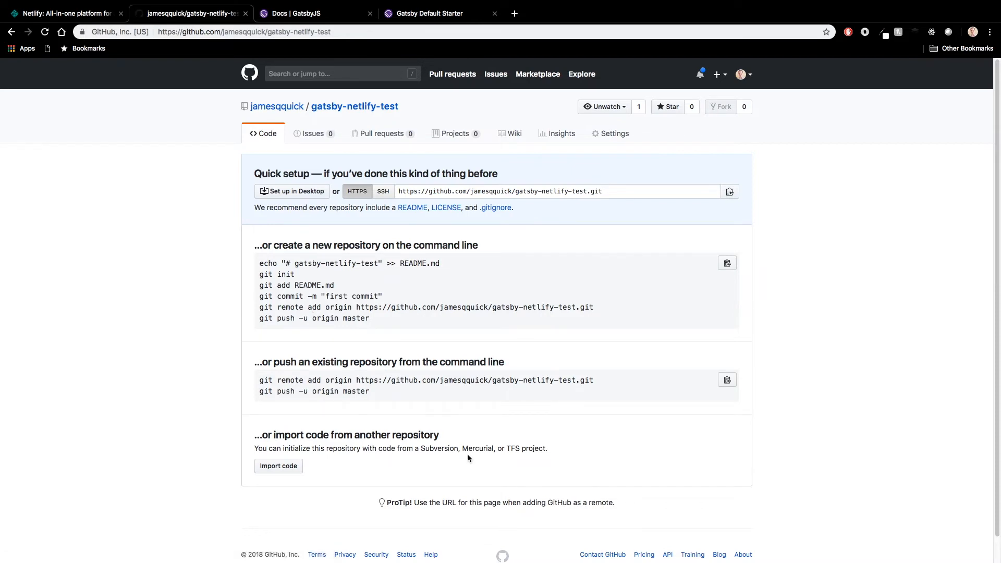
Step: Push the commit to GitHub from VS Code and check the reloaded repository page in Chrome
{"action": "key", "text": "ctrl+Left"}
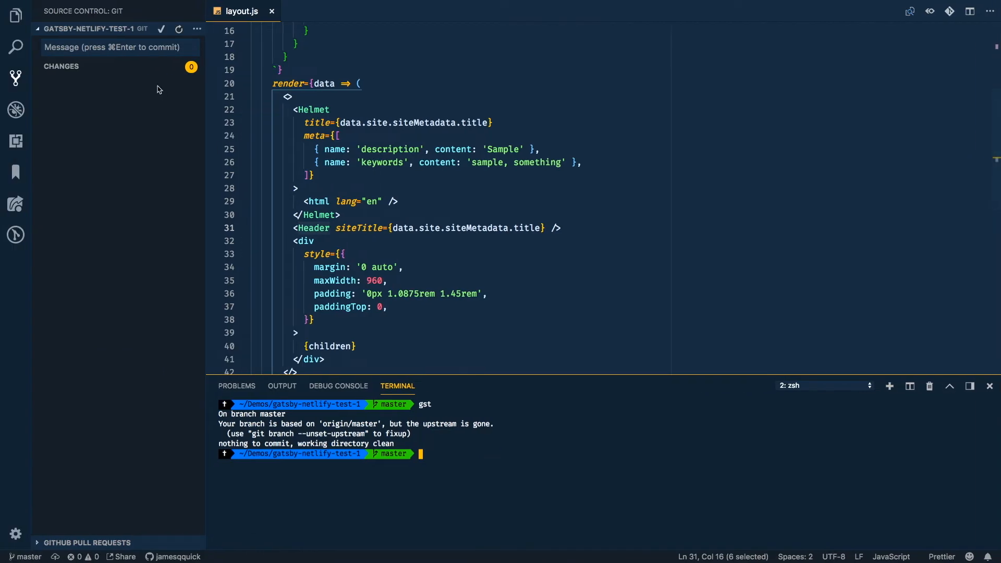
{"action": "left_click", "coordinate": [197, 30]}
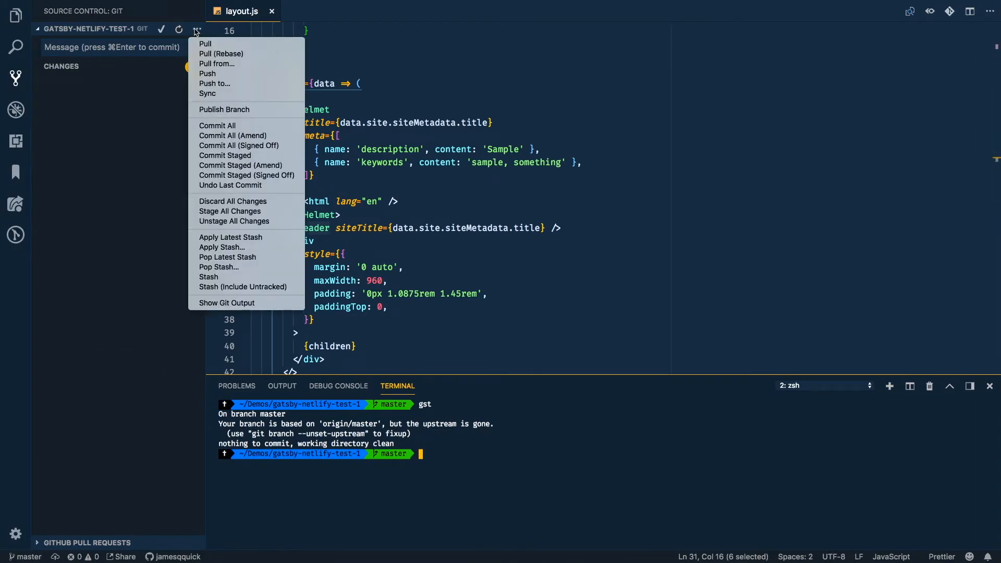
{"action": "left_click", "coordinate": [208, 78]}
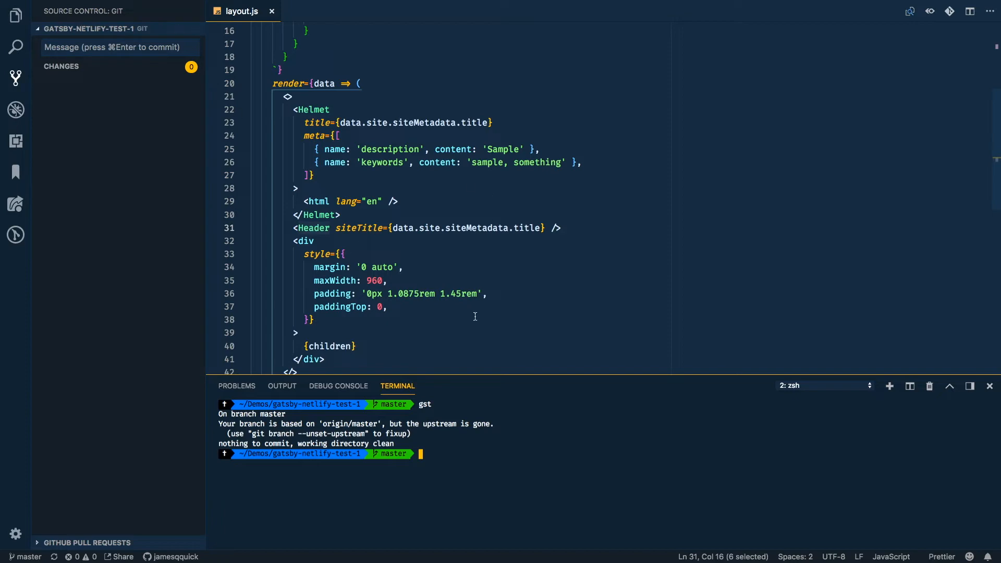
{"action": "key", "text": "ctrl+Right"}
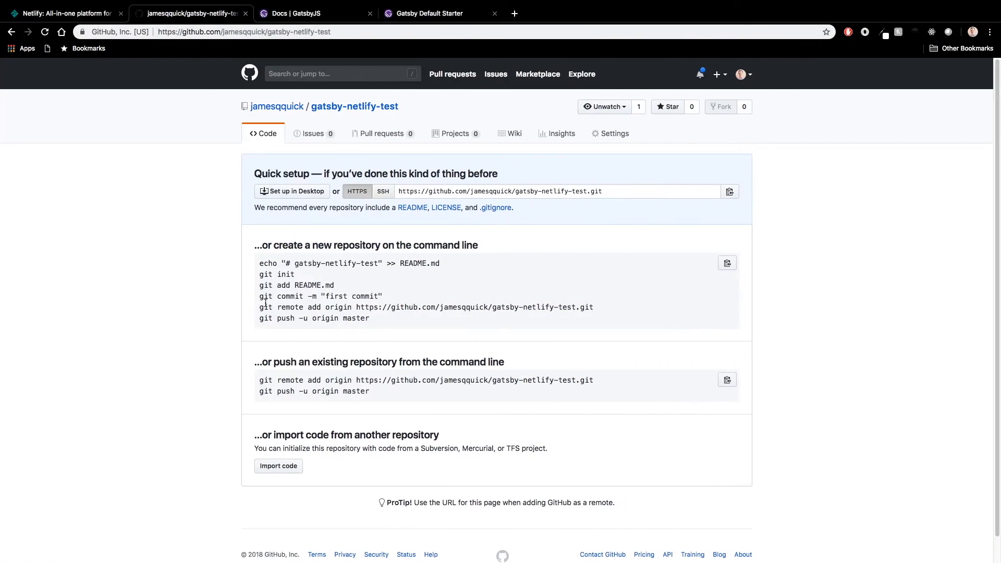
{"action": "key", "text": "super+r"}
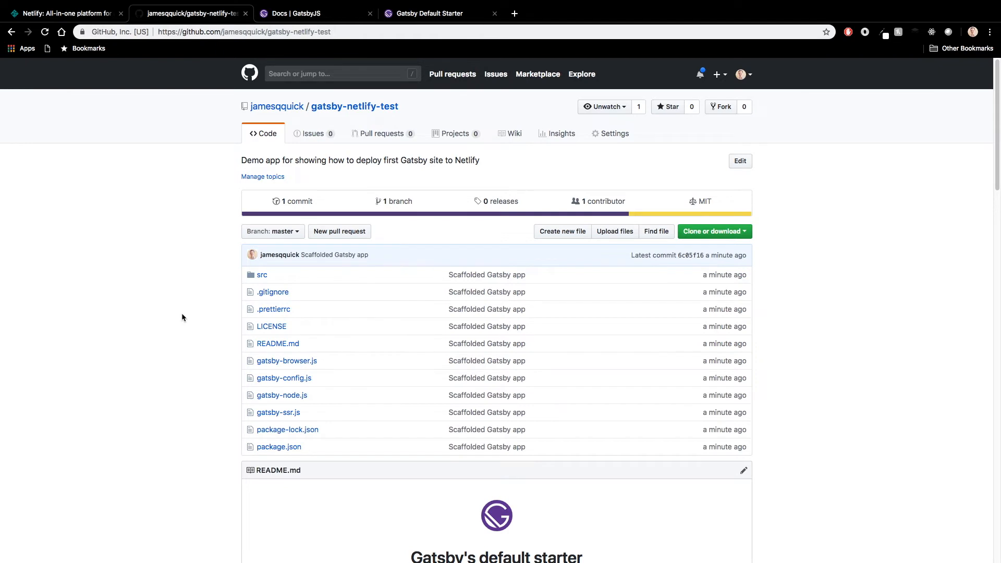
Step: Log in to Netlify and start a new site from Git, using GitHub and the gatsby-netlify-test repository
{"action": "left_click", "coordinate": [70, 13]}
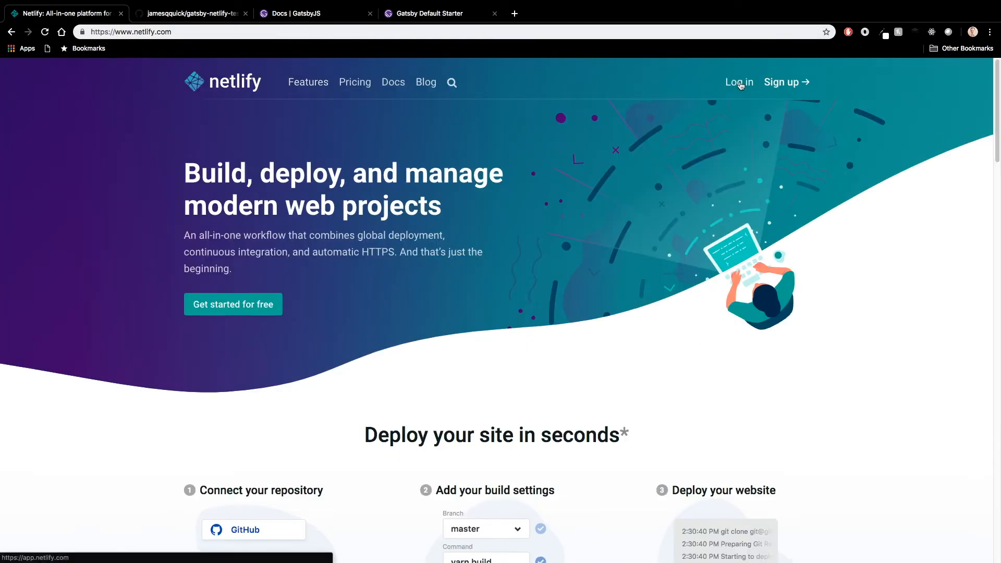
{"action": "left_click", "coordinate": [739, 83]}
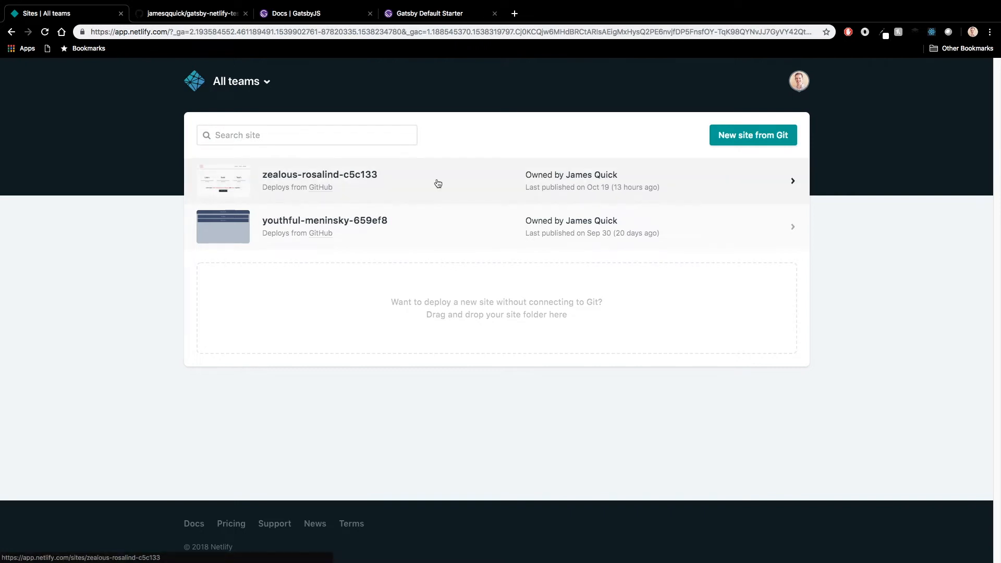
{"action": "left_click", "coordinate": [740, 142]}
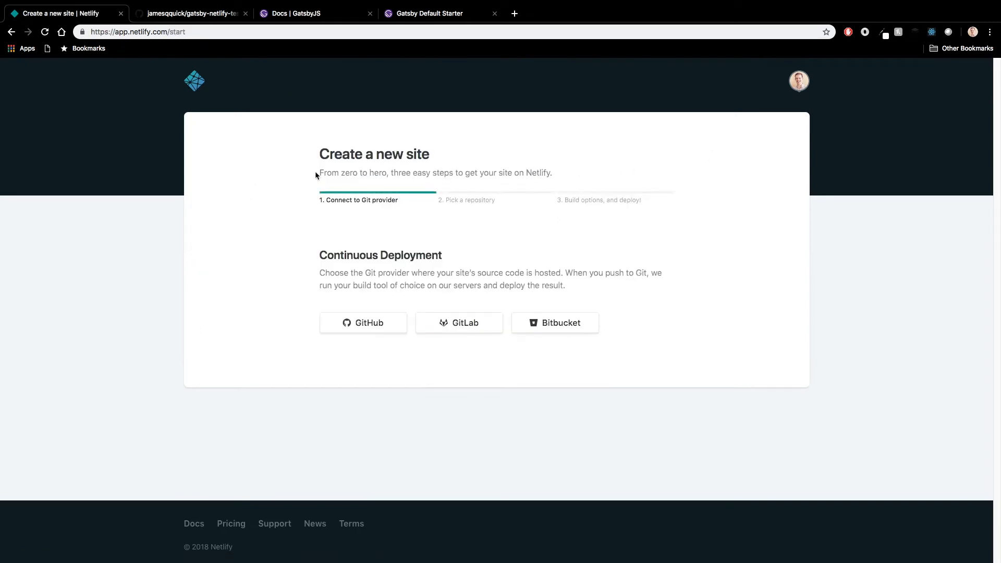
{"action": "left_click", "coordinate": [357, 326]}
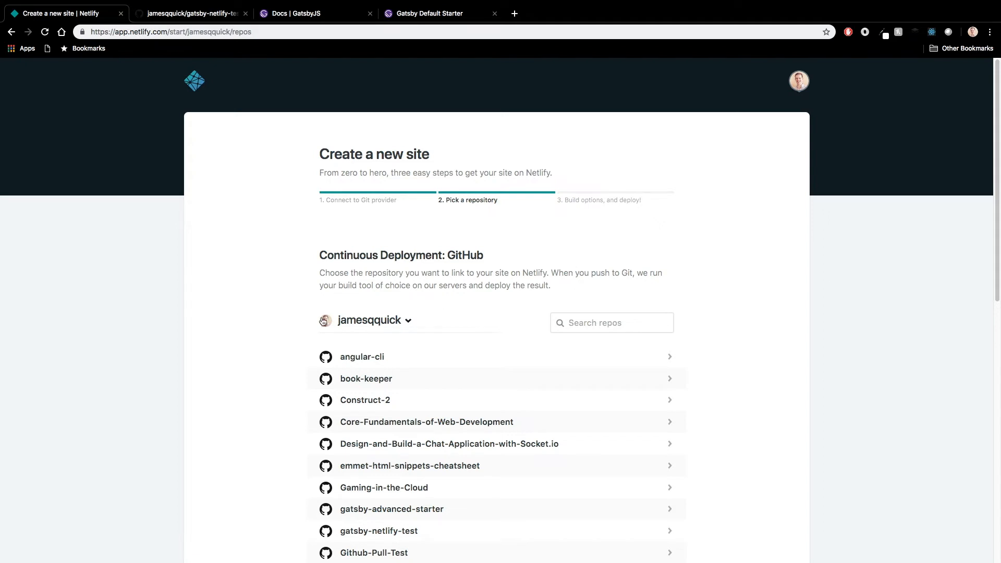
{"action": "left_click", "coordinate": [395, 537]}
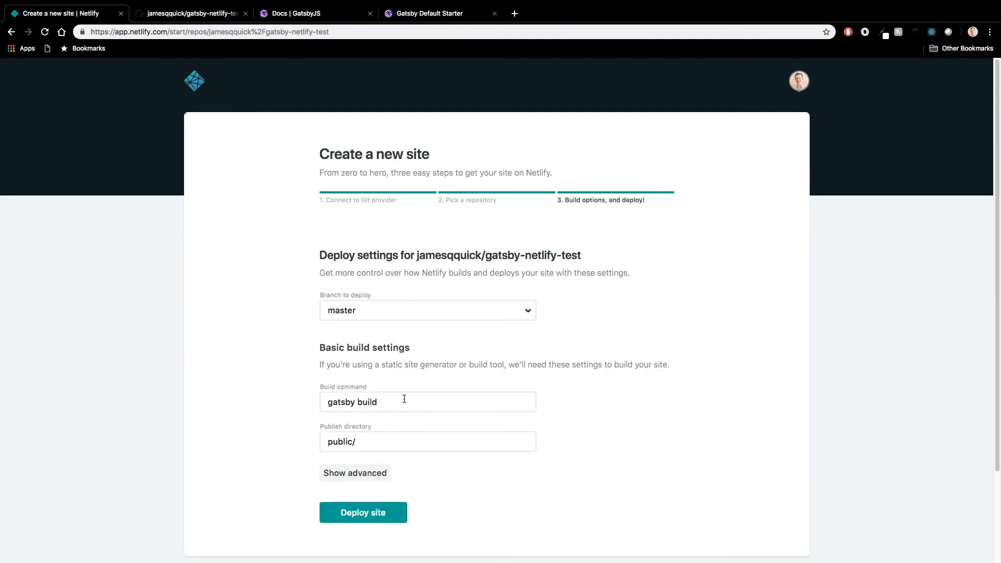
Step: Review the build command and publish directory in the site's deploy settings
{"action": "left_click_drag", "start_coordinate": [396, 402], "coordinate": [319, 400]}
{"action": "left_click", "coordinate": [391, 406]}
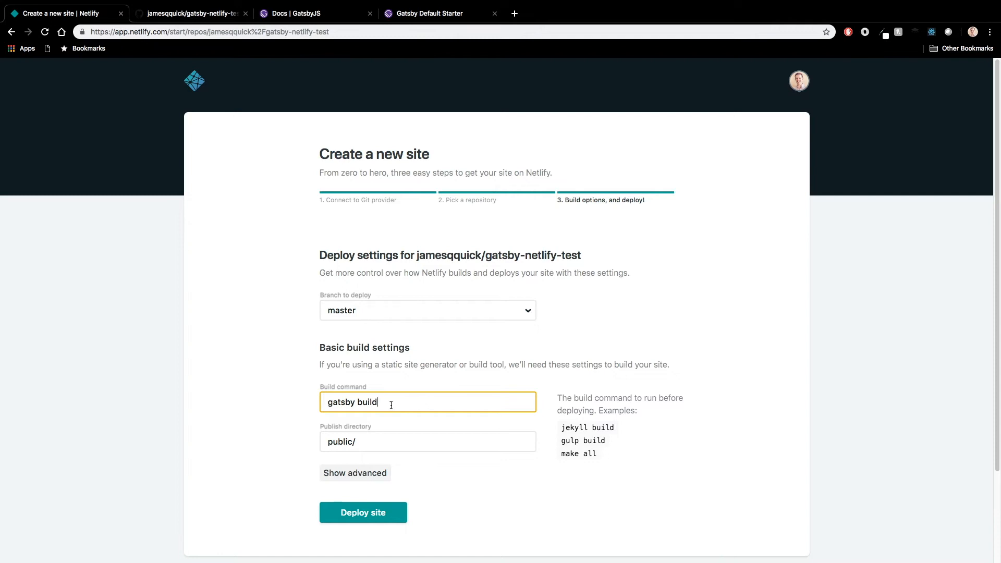
{"action": "key", "text": "Tab"}
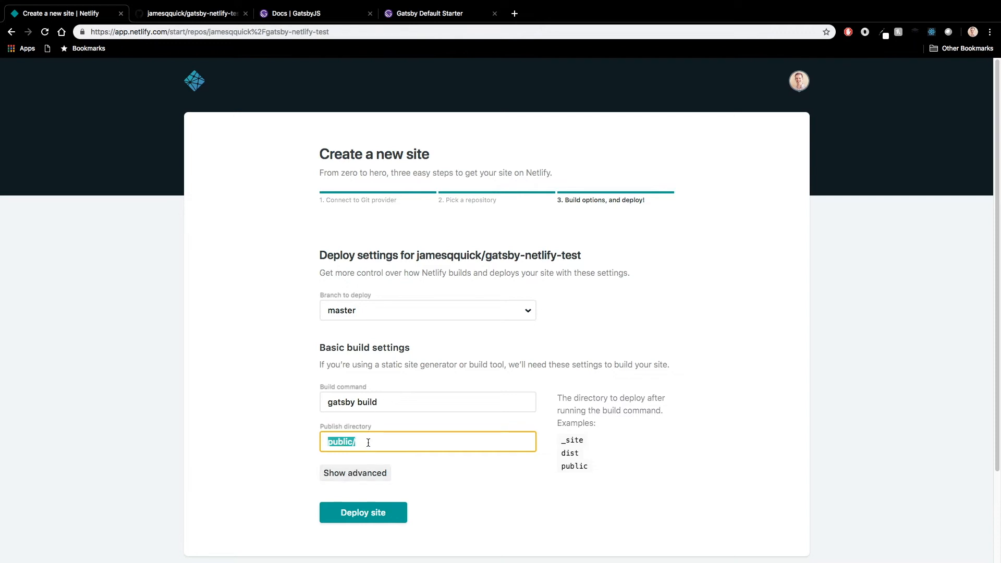
Step: Switch to VS Code, open gatsby-config.js and search the file for "publi"
{"action": "key", "text": "ctrl+Left"}
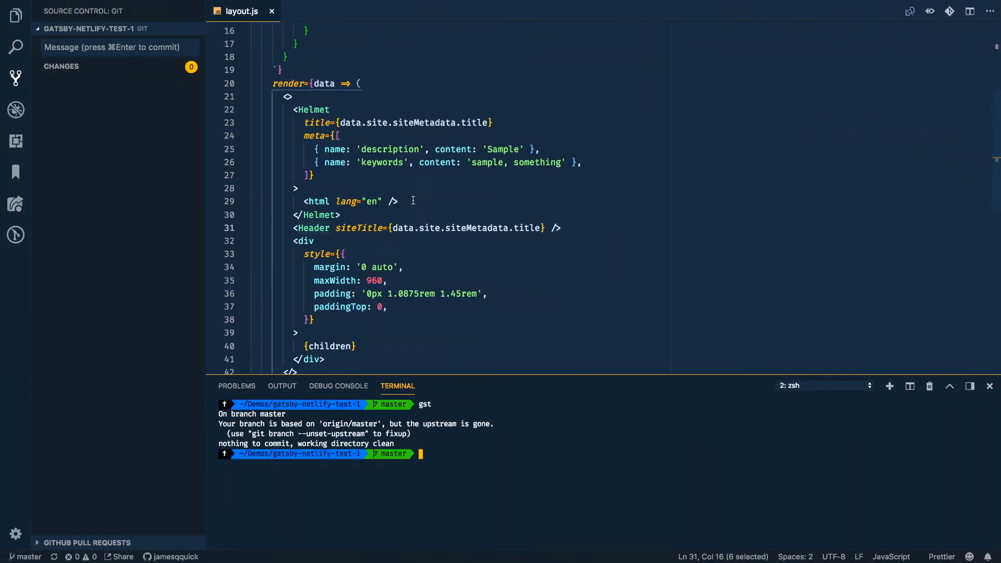
{"action": "key", "text": "super+p"}
{"action": "type", "text": "gatsby"}
{"action": "key", "text": "Down"}
{"action": "key", "text": "Down"}
{"action": "key", "text": "Down"}
{"action": "key", "text": "Return"}
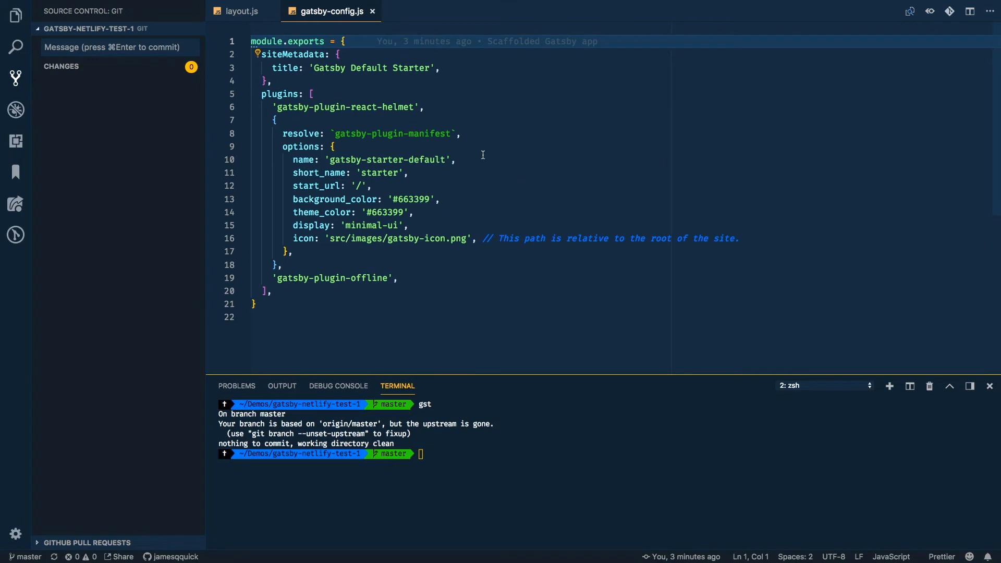
{"action": "key", "text": "super+f"}
{"action": "type", "text": "publi"}
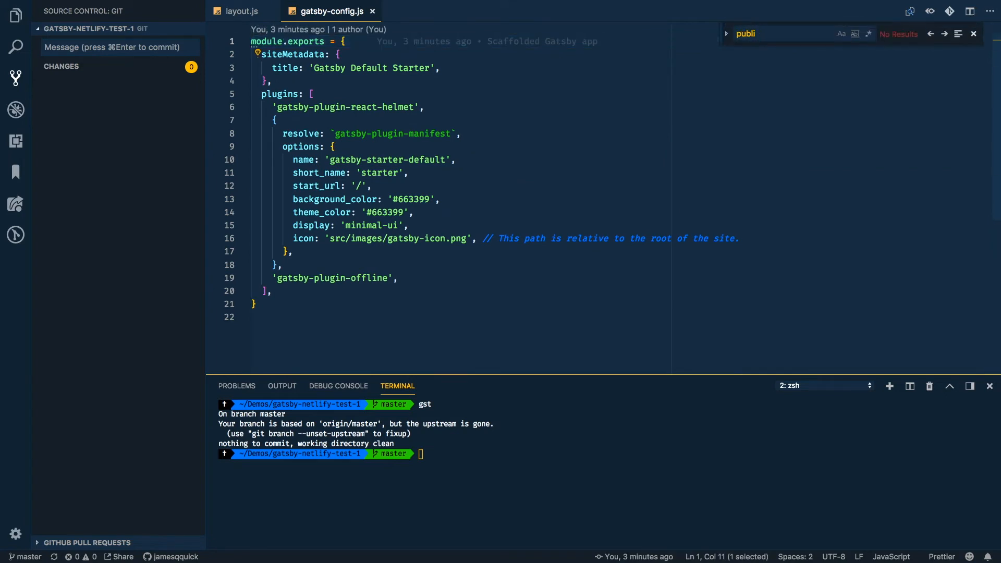
Step: Search the whole project for "public" and hide the sidebar
{"action": "key", "text": "super+shift+f"}
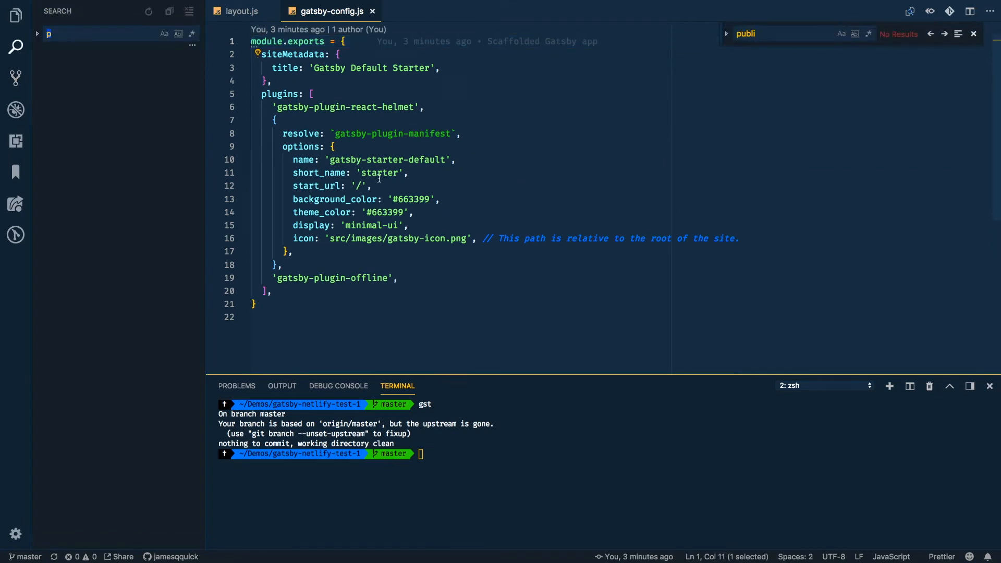
{"action": "type", "text": "public"}
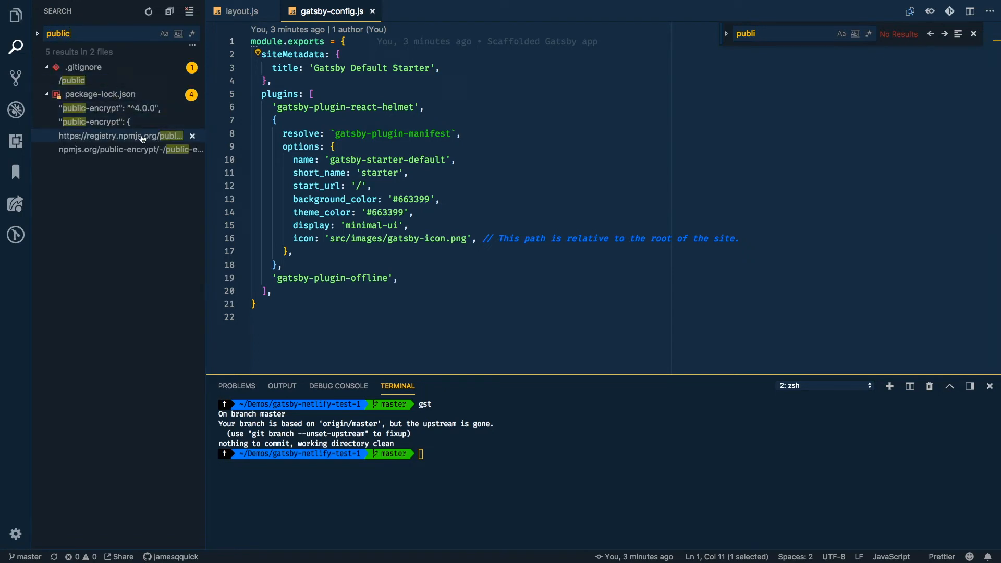
{"action": "left_click", "coordinate": [430, 199]}
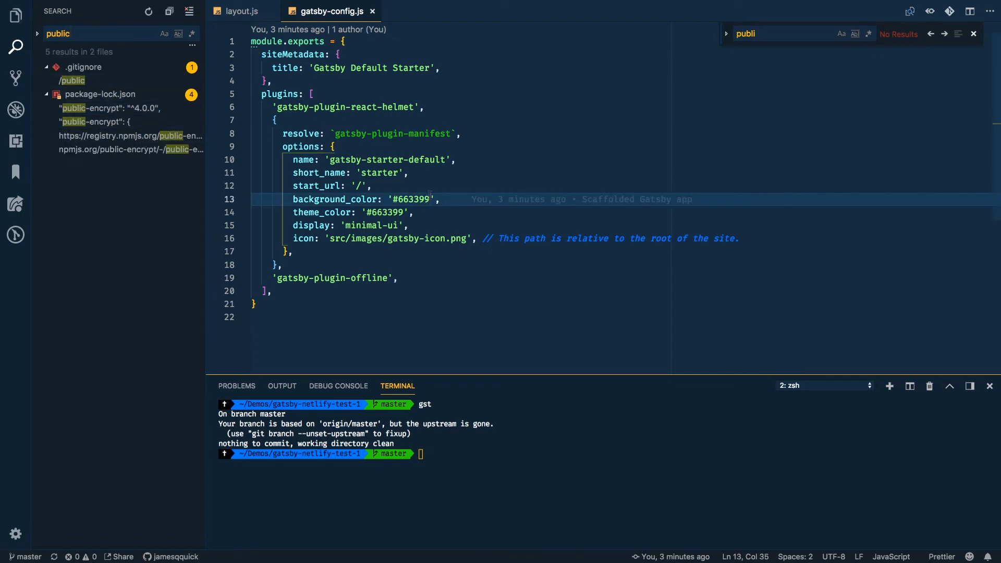
{"action": "key", "text": "super+b"}
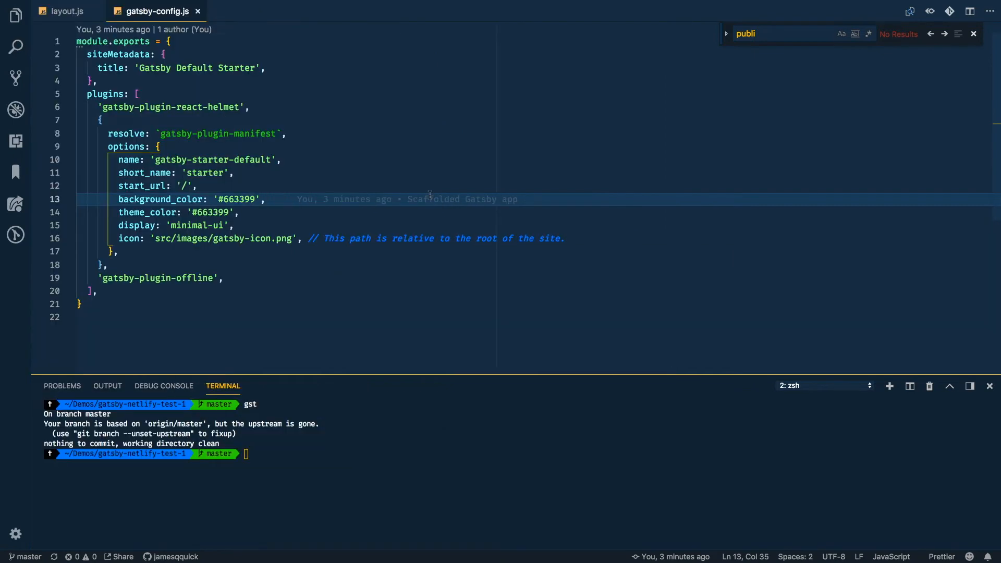
Step: Switch back to Chrome, reveal the advanced build settings and deploy the Netlify site from the master branch
{"action": "key", "text": "ctrl+Right"}
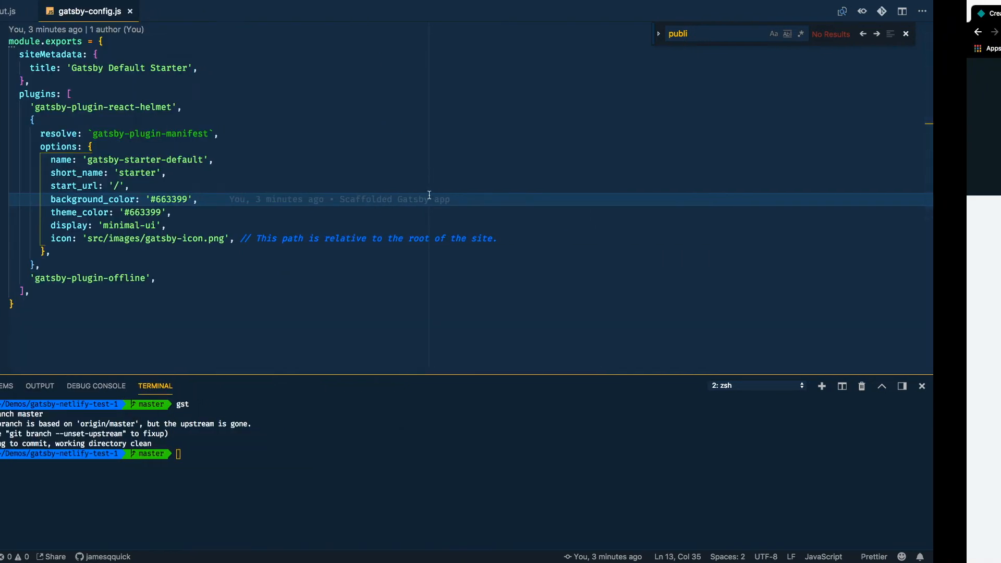
{"action": "key", "text": "ctrl+Left"}
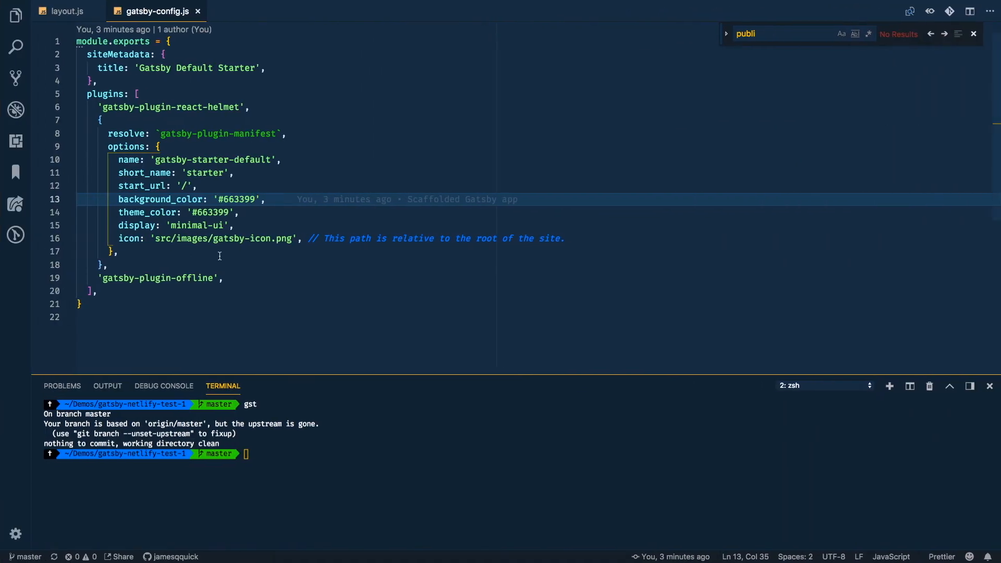
{"action": "key", "text": "ctrl+Right"}
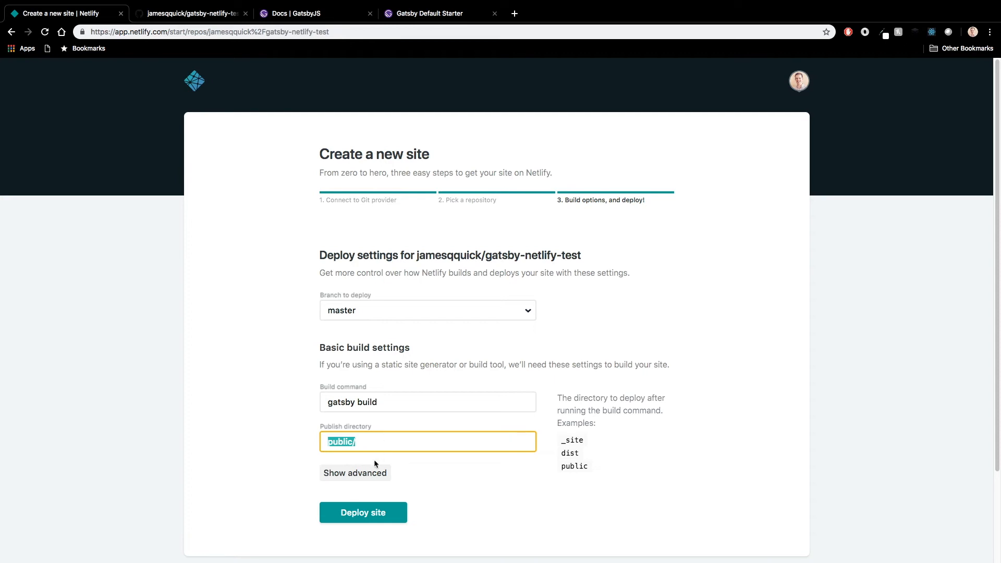
{"action": "left_click", "coordinate": [360, 473]}
{"action": "scroll", "coordinate": [490, 454], "scroll_direction": "down", "scroll_amount": 2}
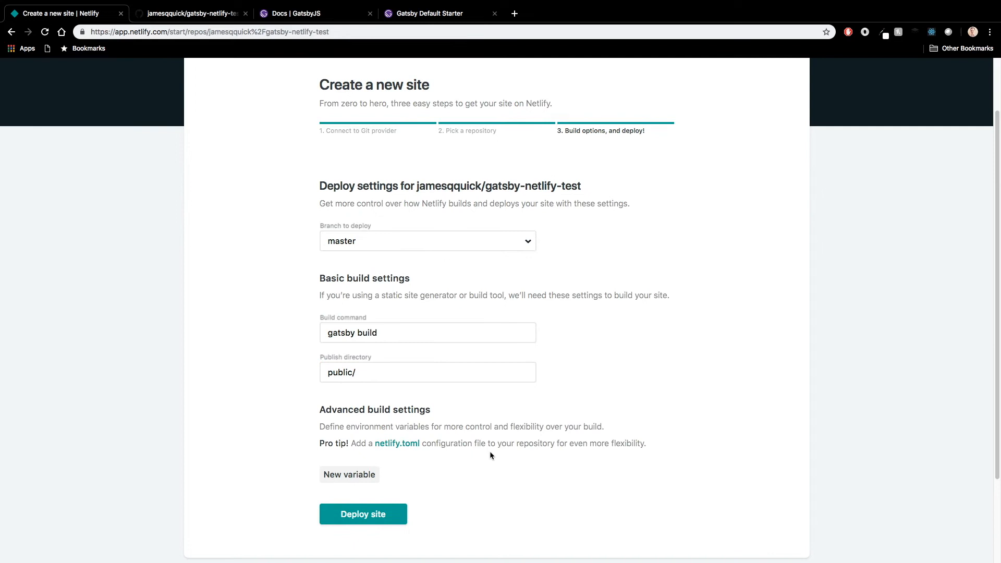
{"action": "scroll", "coordinate": [489, 452], "scroll_direction": "down", "scroll_amount": 2}
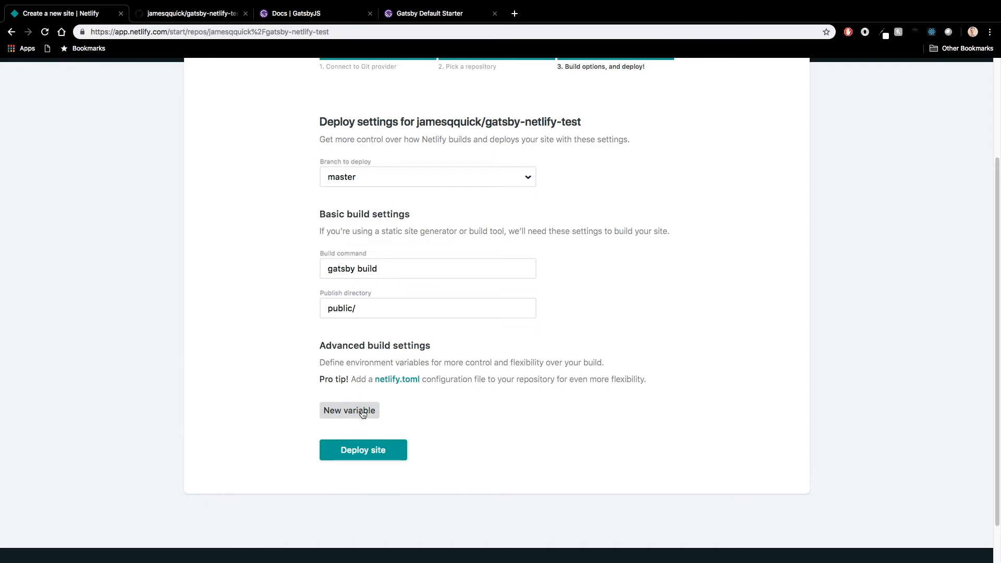
{"action": "left_click", "coordinate": [372, 452]}
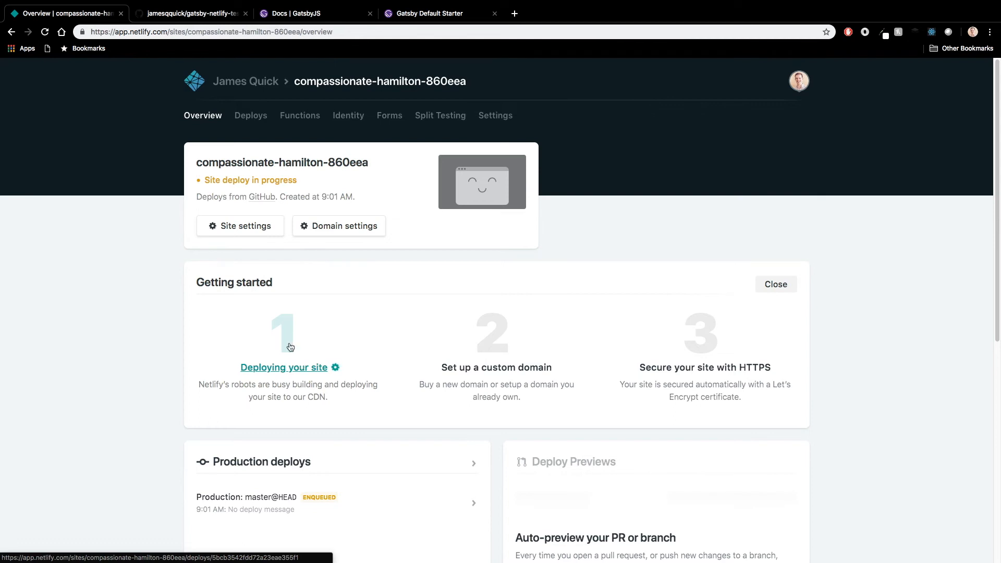
Step: Open the log of the production deploy from the site's deploys list
{"action": "left_click", "coordinate": [239, 119]}
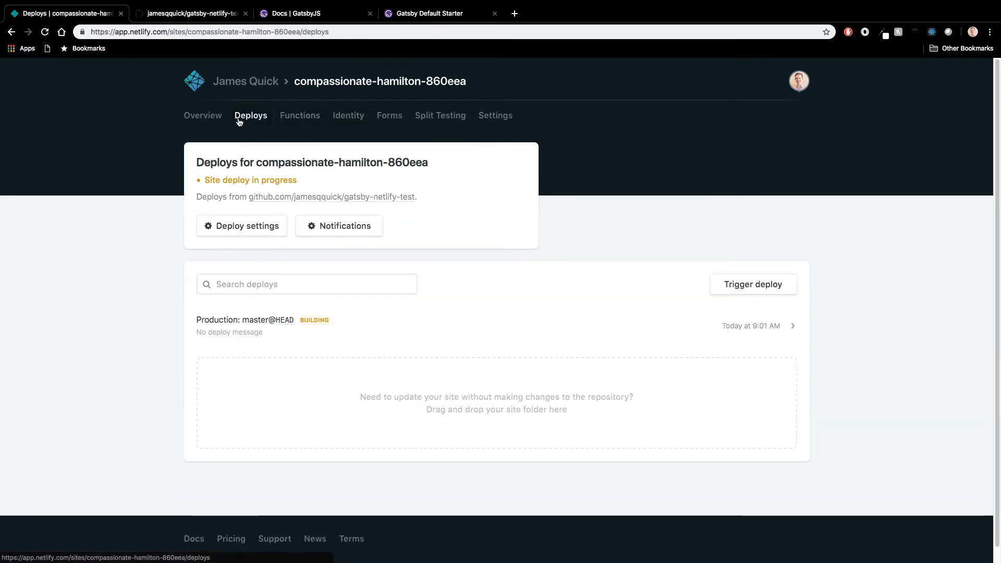
{"action": "left_click", "coordinate": [245, 324]}
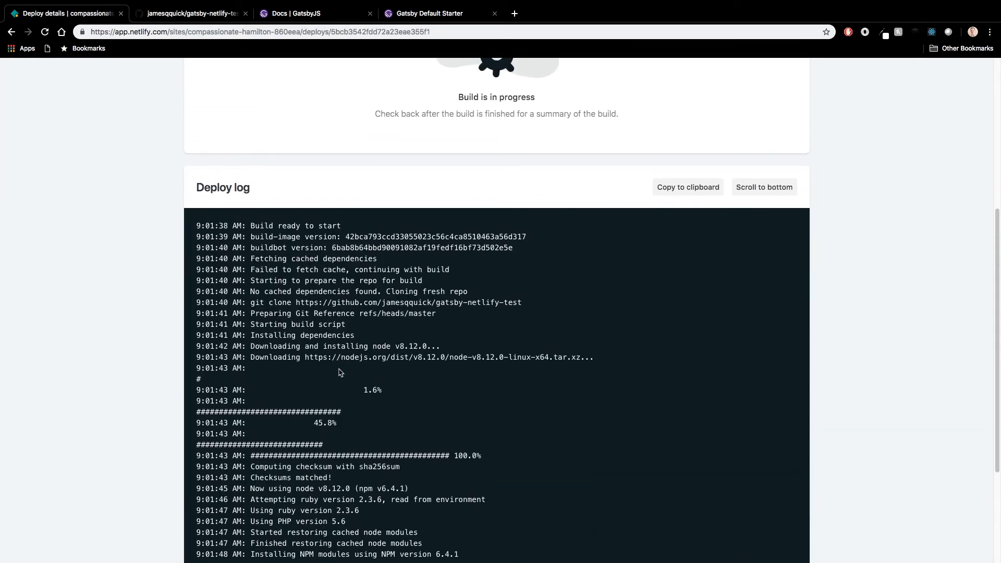
{"action": "key", "text": "alt+Left"}
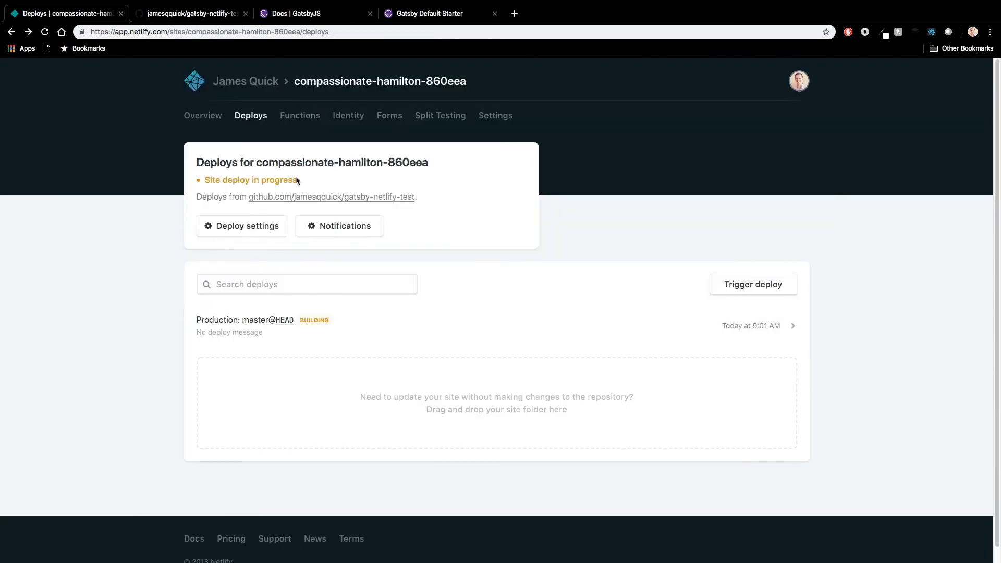
{"action": "left_click", "coordinate": [253, 324]}
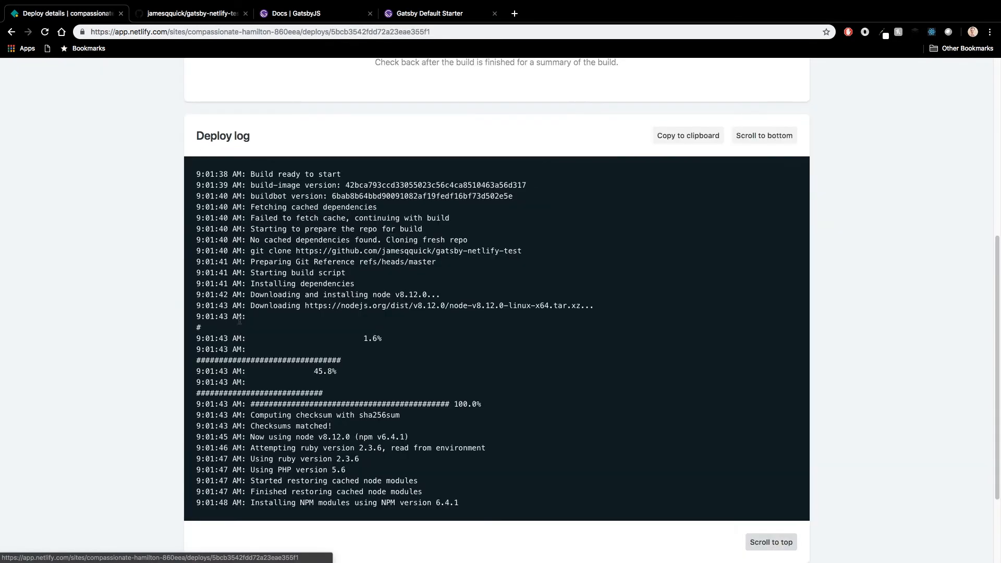
Step: Examine the deploy log lines about installing dependencies, the Node download and the NPM modules
{"action": "scroll", "coordinate": [464, 395], "scroll_direction": "up", "scroll_amount": 1}
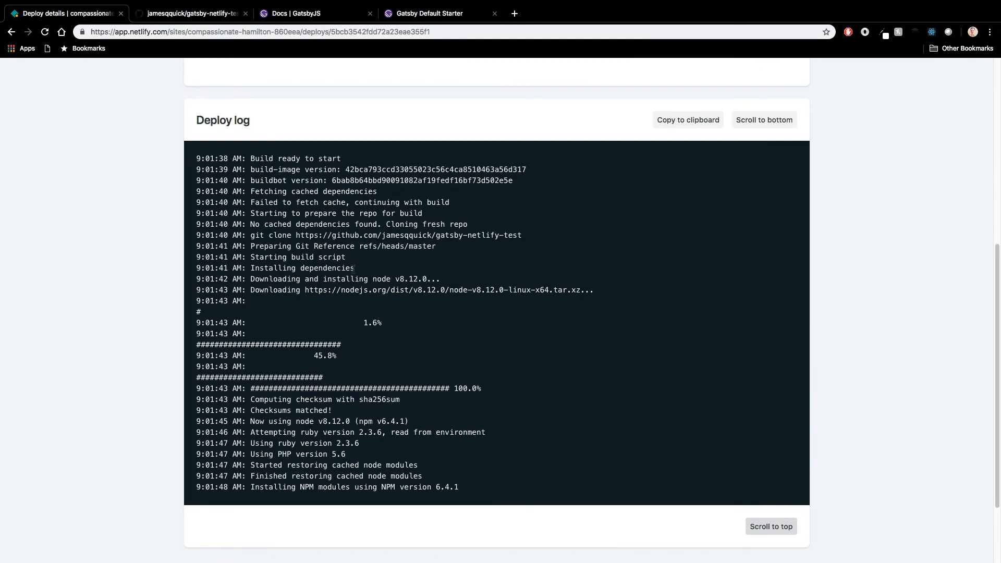
{"action": "left_click_drag", "start_coordinate": [363, 271], "coordinate": [252, 268]}
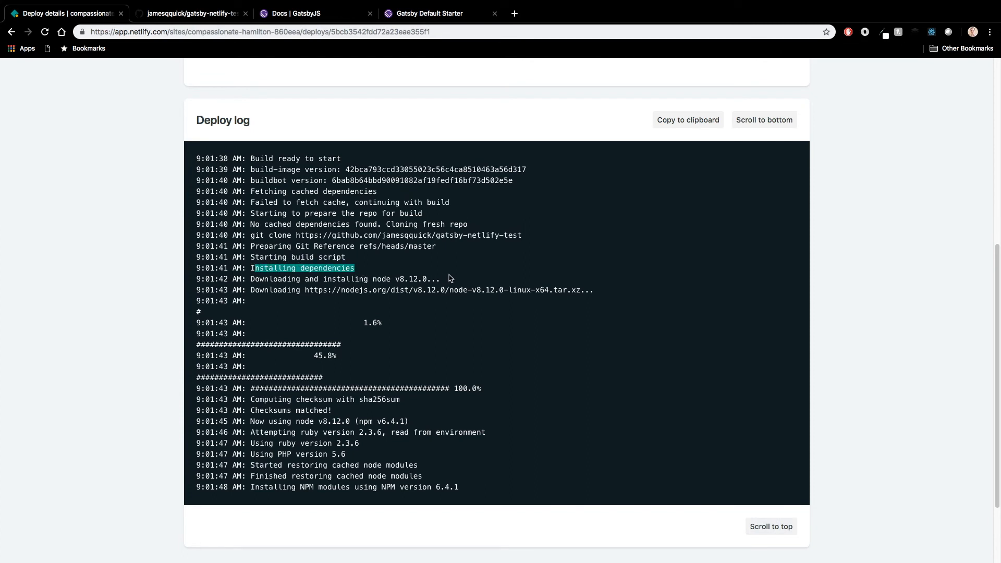
{"action": "left_click_drag", "start_coordinate": [445, 280], "coordinate": [319, 282]}
{"action": "left_click", "coordinate": [319, 286]}
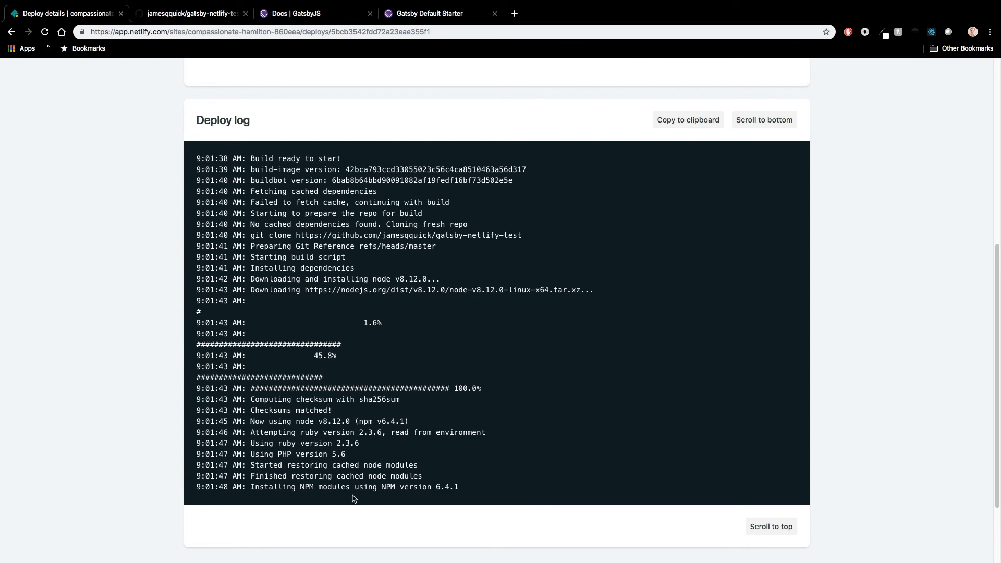
{"action": "mouse_move", "coordinate": [445, 285]}
{"action": "left_mouse_down"}
{"action": "mouse_move", "coordinate": [286, 283]}
{"action": "mouse_move", "coordinate": [441, 282]}
{"action": "left_mouse_up"}
{"action": "left_click", "coordinate": [274, 285]}
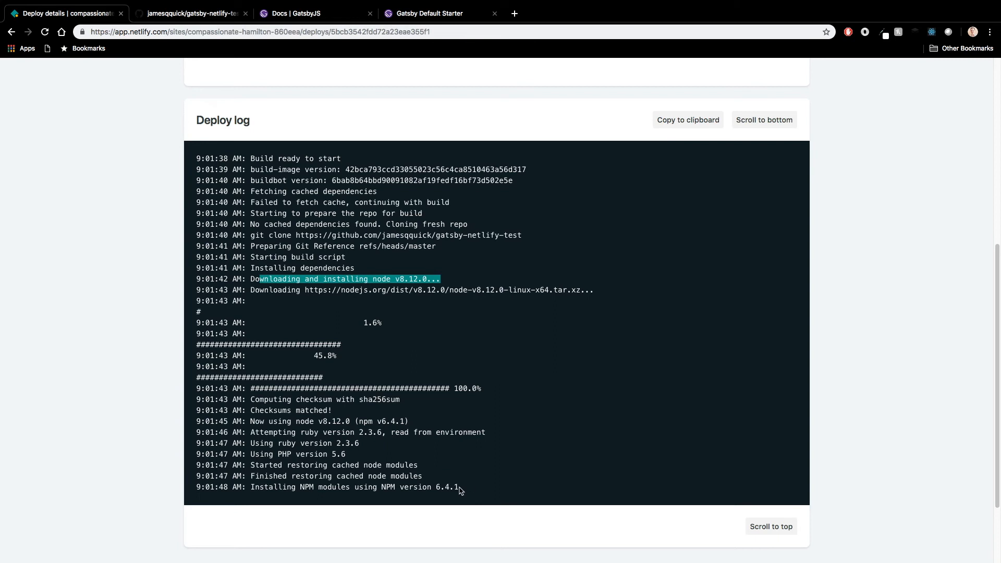
{"action": "left_click_drag", "start_coordinate": [469, 492], "coordinate": [247, 487]}
Step: Follow the deploy log to its end, then open the published site's Netlify URL from the deploys list
{"action": "scroll", "coordinate": [245, 487], "scroll_direction": "down", "scroll_amount": 2}
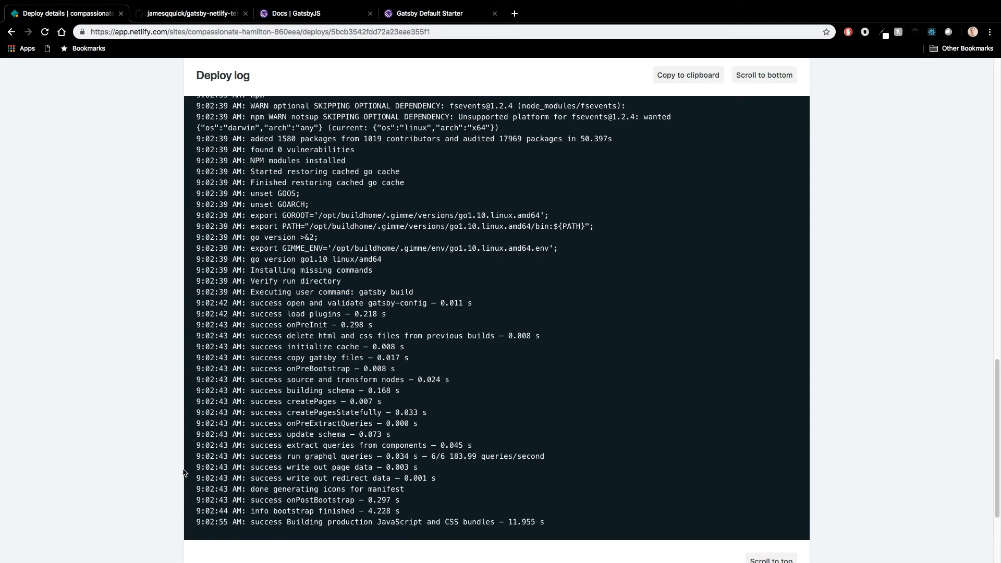
{"action": "scroll", "coordinate": [184, 473], "scroll_direction": "down", "scroll_amount": 3}
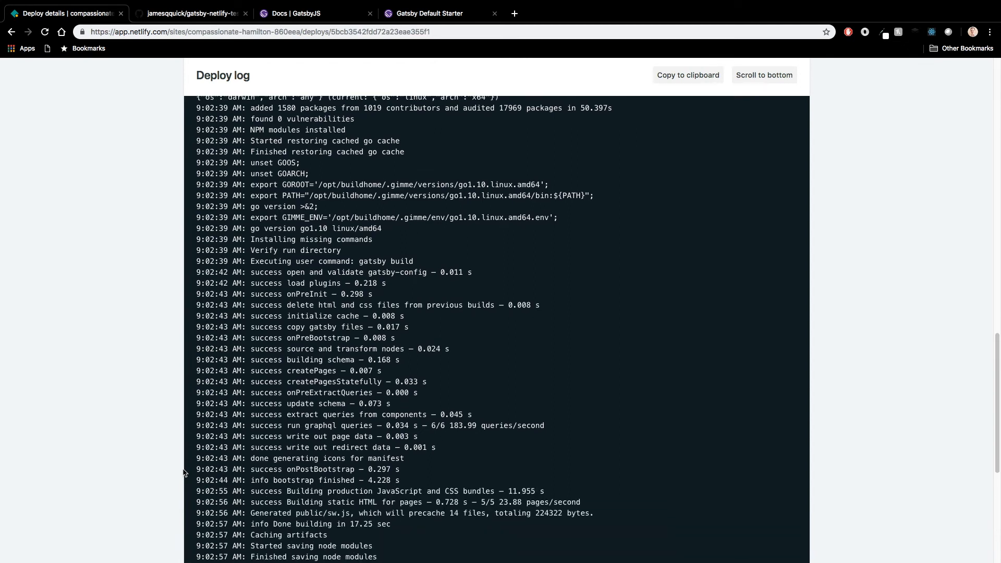
{"action": "scroll", "coordinate": [183, 473], "scroll_direction": "down", "scroll_amount": 2}
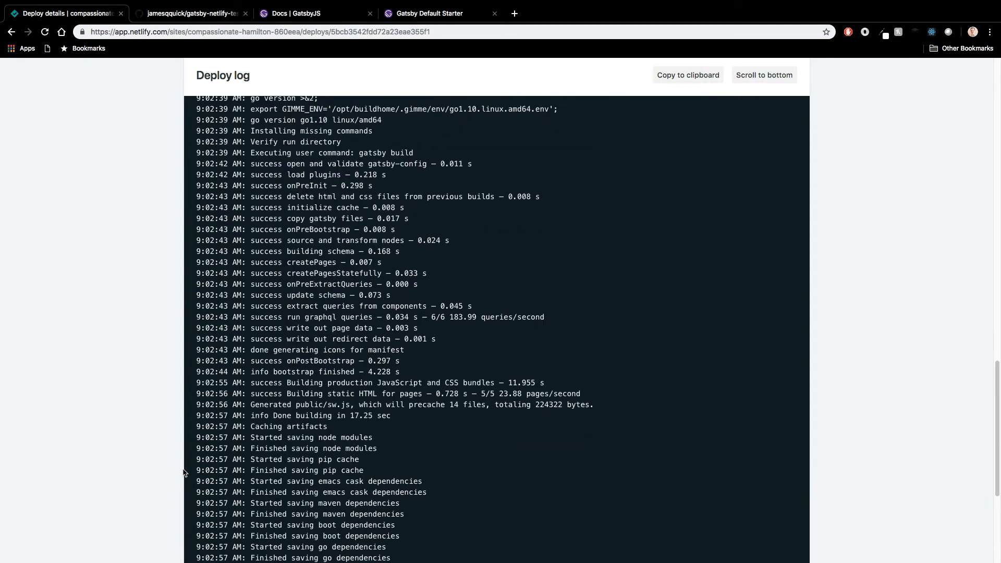
{"action": "scroll", "coordinate": [183, 473], "scroll_direction": "down", "scroll_amount": 5}
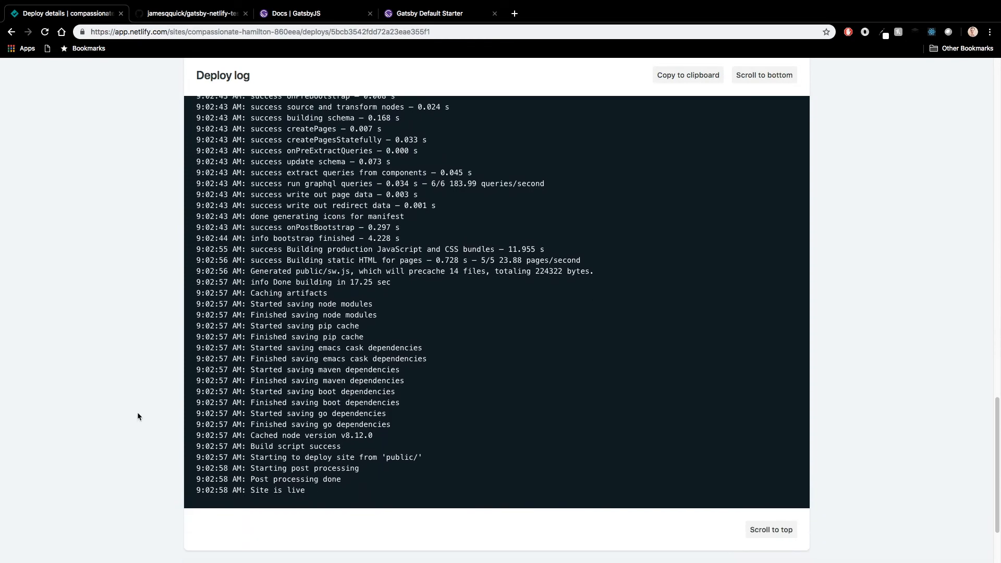
{"action": "key", "text": "super+bracketleft"}
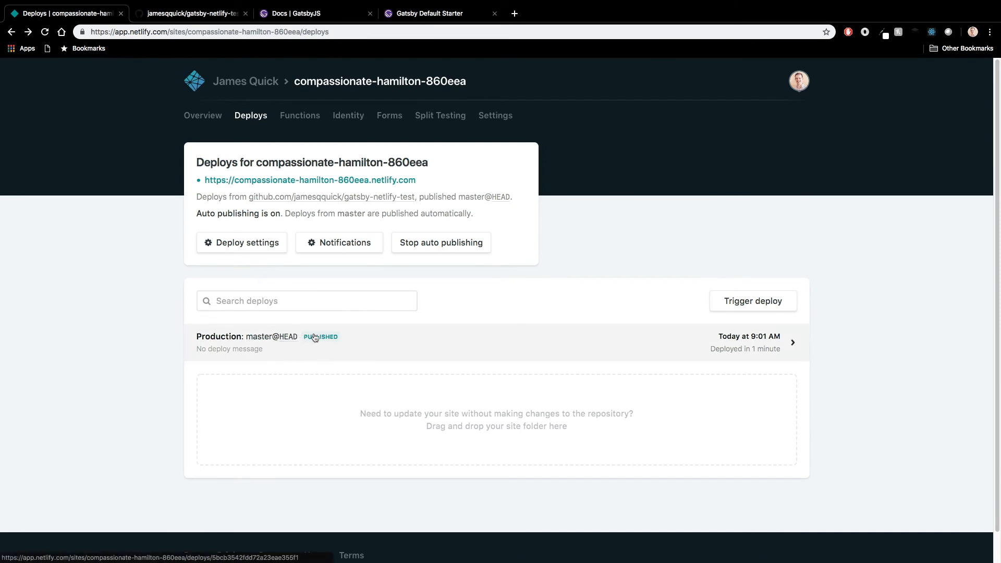
{"action": "left_click", "coordinate": [338, 184]}
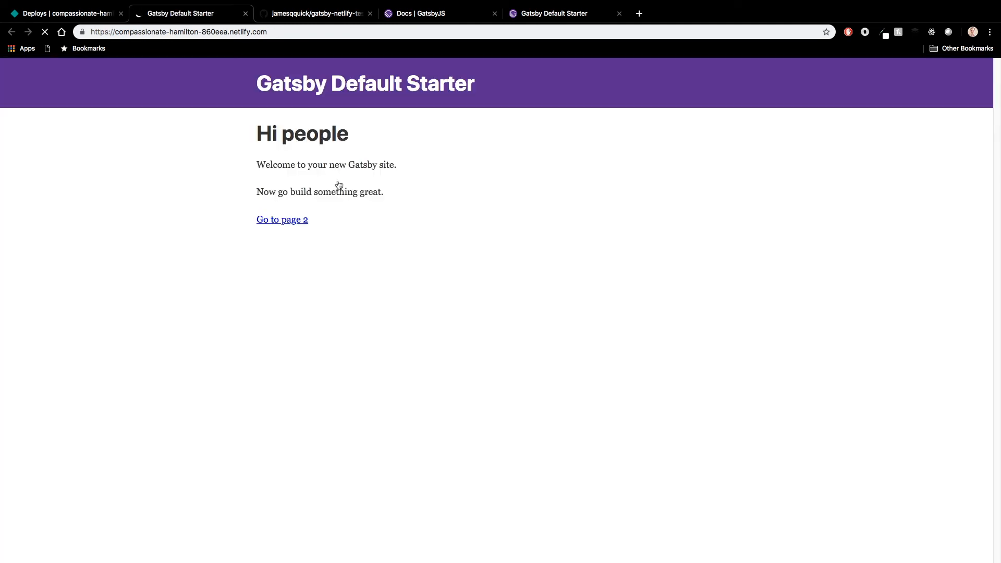
Step: Switch to VS Code, close gatsby-config.js, change the h1 in index.js to "This is my Test App!" and save the file
{"action": "key", "text": "ctrl+Left"}
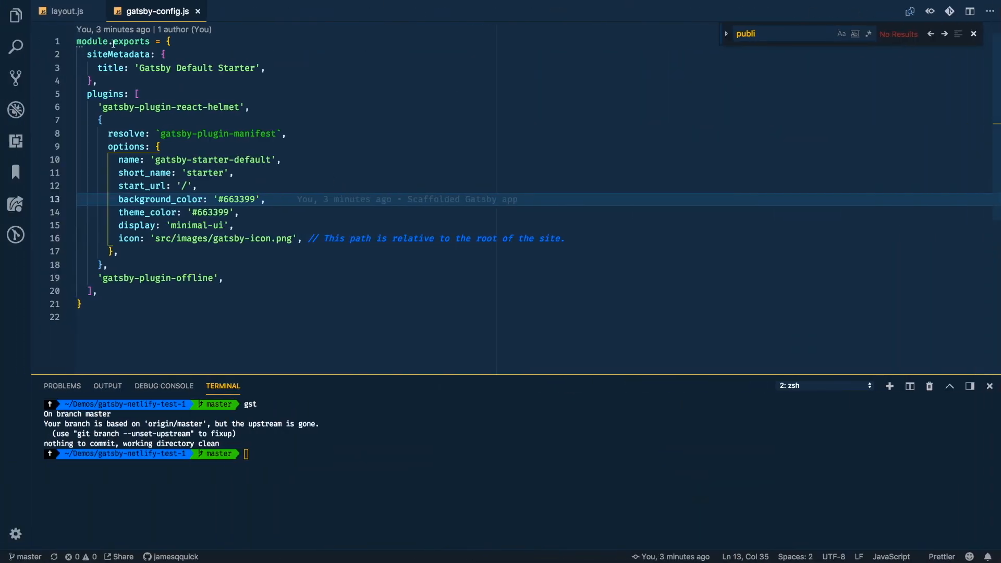
{"action": "left_click", "coordinate": [197, 11]}
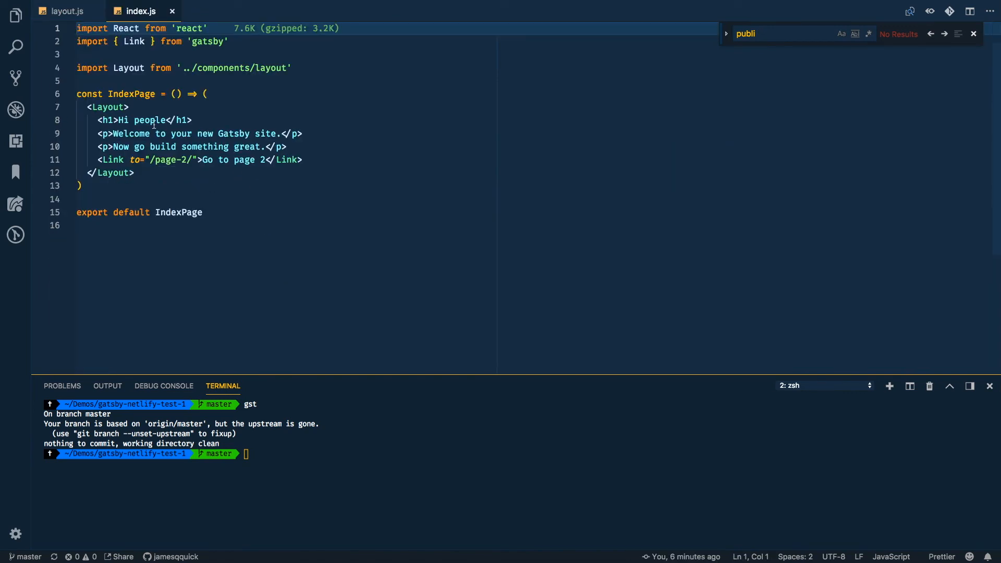
{"action": "double_click", "coordinate": [158, 119]}
{"action": "key", "text": "BackSpace"}
{"action": "key", "text": "BackSpace"}
{"action": "key", "text": "BackSpace"}
{"action": "key", "text": "BackSpace"}
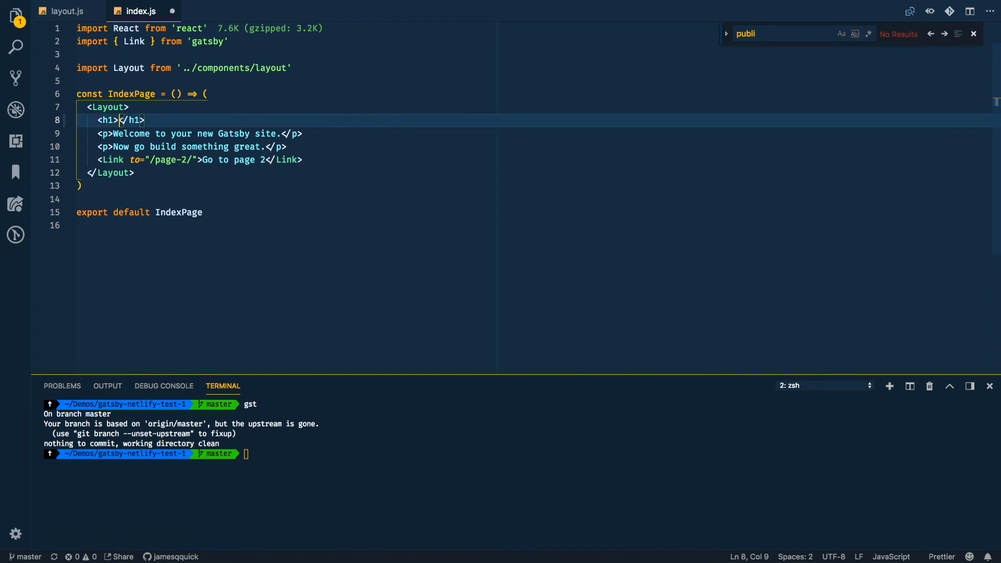
{"action": "type", "text": "This is "}
{"action": "type", "text": "my Test Ap"}
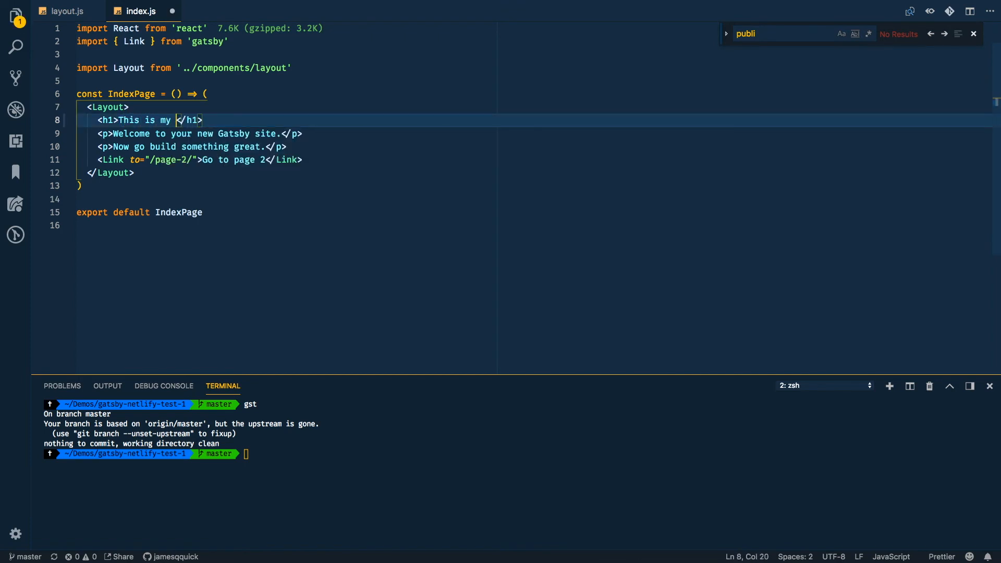
{"action": "type", "text": "p!"}
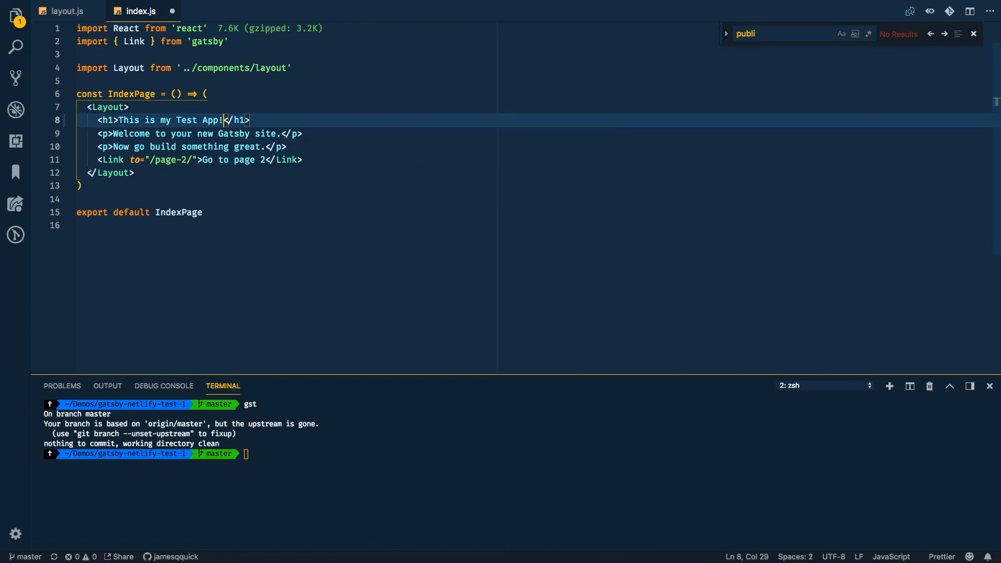
{"action": "key", "text": "super+s"}
Step: Switch to Chrome and view the changed heading on the local site at localhost:8000
{"action": "left_click", "coordinate": [399, 489]}
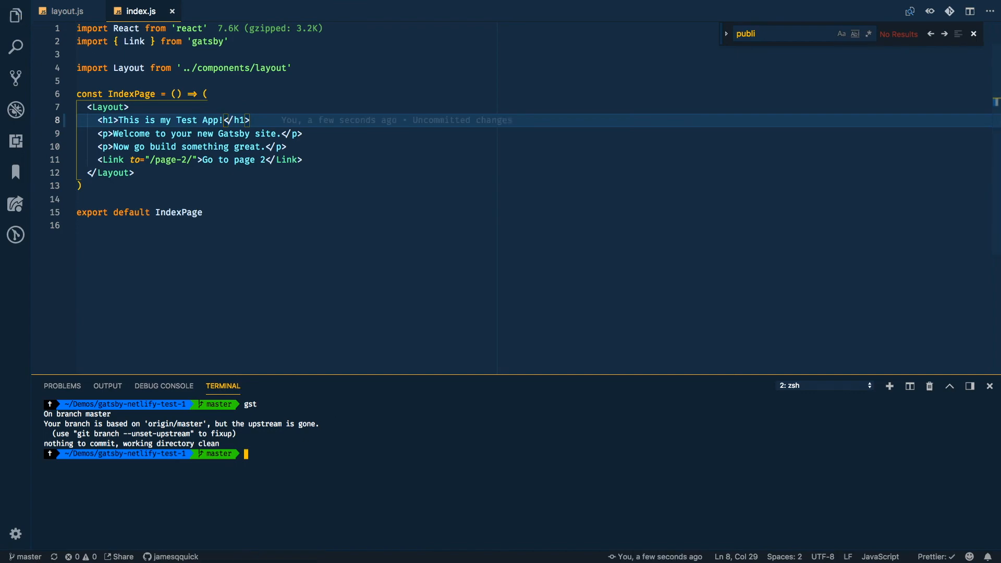
{"action": "key", "text": "super+shift+["}
{"action": "key", "text": "ctrl+Right"}
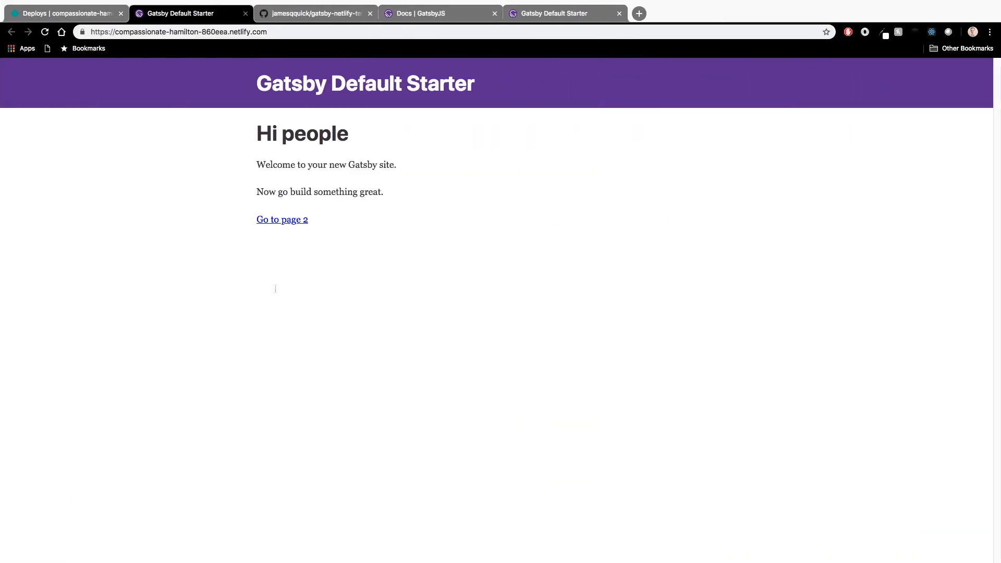
{"action": "key", "text": "super+4"}
{"action": "key", "text": "super+5"}
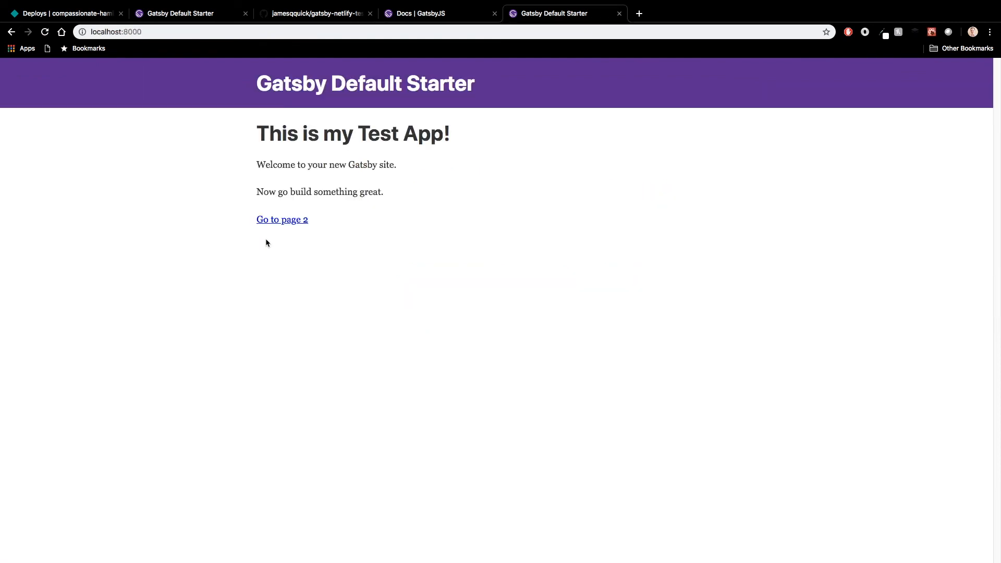
Step: Reload the local site and compare its homepage heading with the heading on the published Netlify site
{"action": "key", "text": "super+r"}
{"action": "left_click_drag", "start_coordinate": [461, 138], "coordinate": [270, 133]}
{"action": "key", "text": "super+1"}
{"action": "key", "text": "super+2"}
{"action": "left_click_drag", "start_coordinate": [365, 137], "coordinate": [263, 137]}
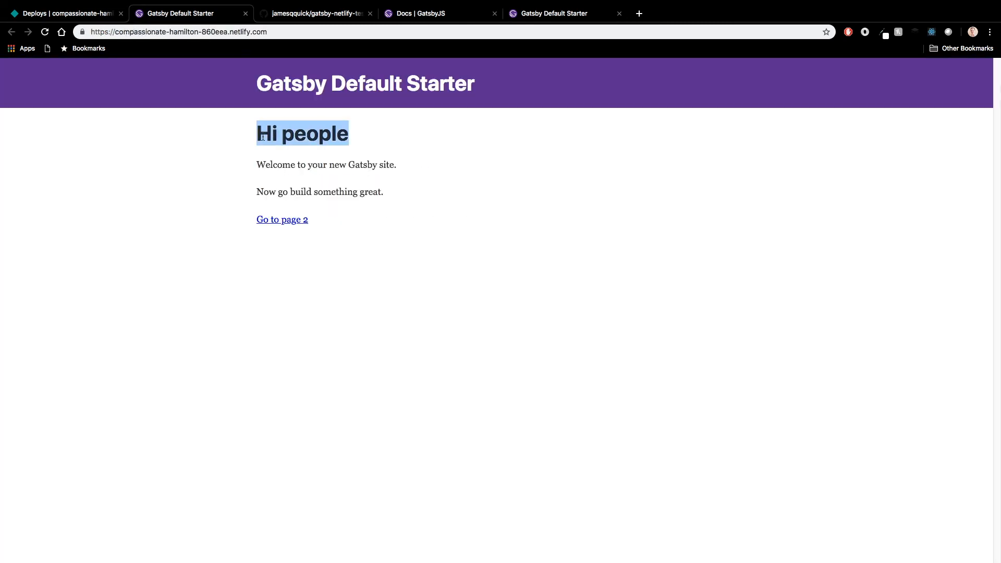
Step: Switch to VS Code and, in the zsh terminal, check the Git status and stage the changes with git add *
{"action": "key", "text": "ctrl+Left"}
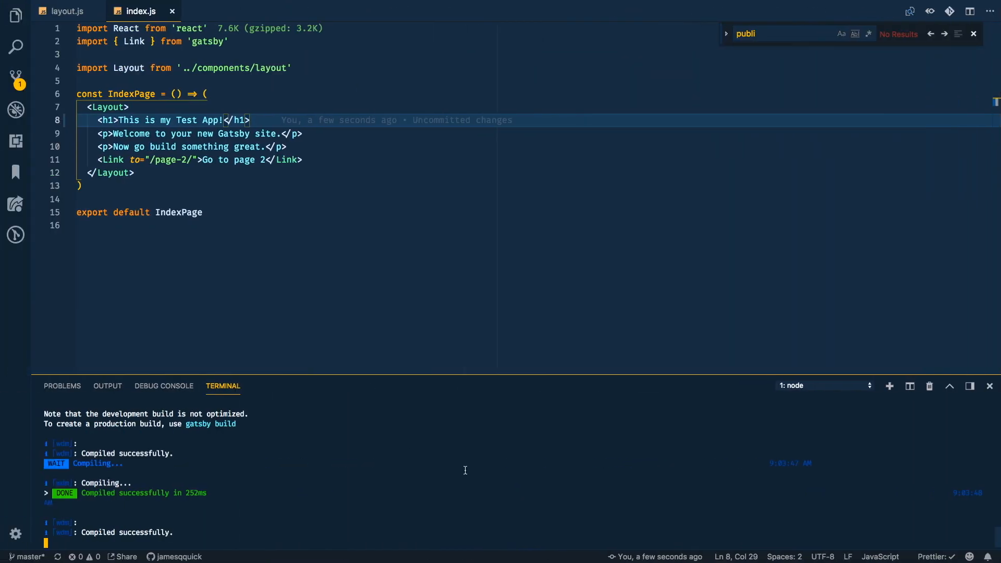
{"action": "key", "text": "super+shift+bracketright"}
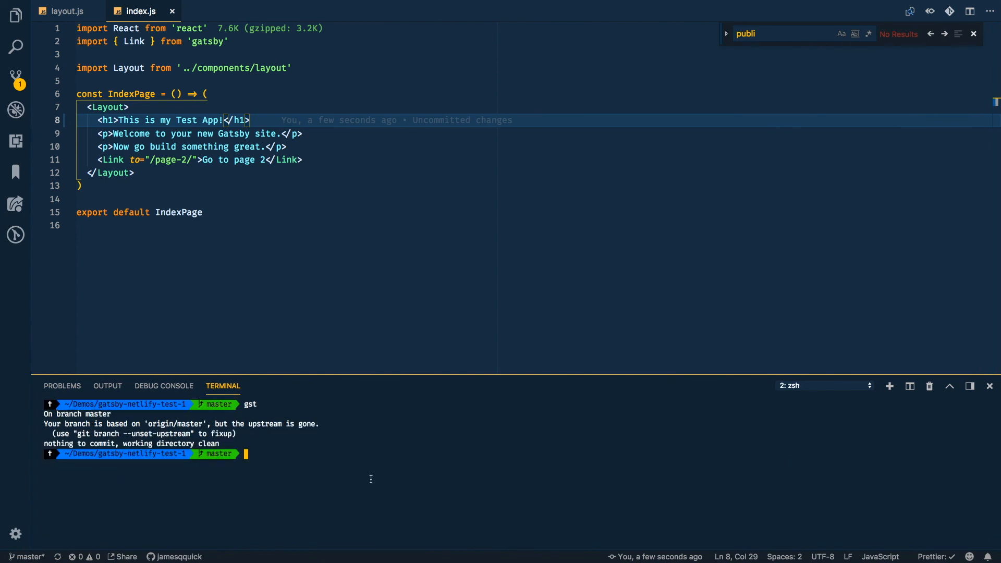
{"action": "type", "text": "git status"}
{"action": "key", "text": "Return"}
{"action": "type", "text": "git add *"}
{"action": "key", "text": "Return"}
Step: Commit the staged change with the message "Updated h1 message" and push it to the remote repository
{"action": "type", "text": "git commit -m \"Updated "}
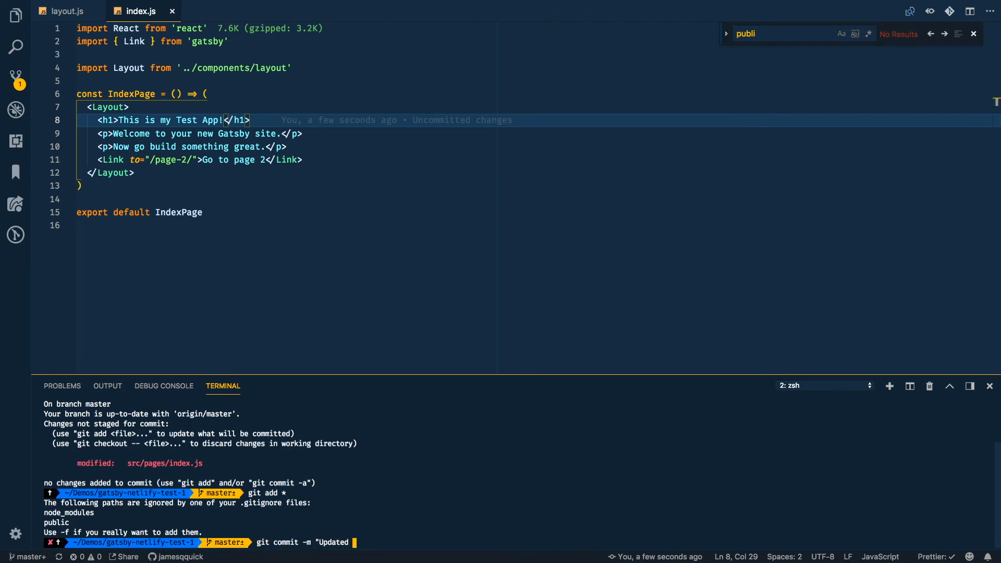
{"action": "type", "text": "h1 message\""}
{"action": "key", "text": "Return"}
{"action": "type", "text": "git push"}
{"action": "key", "text": "Return"}
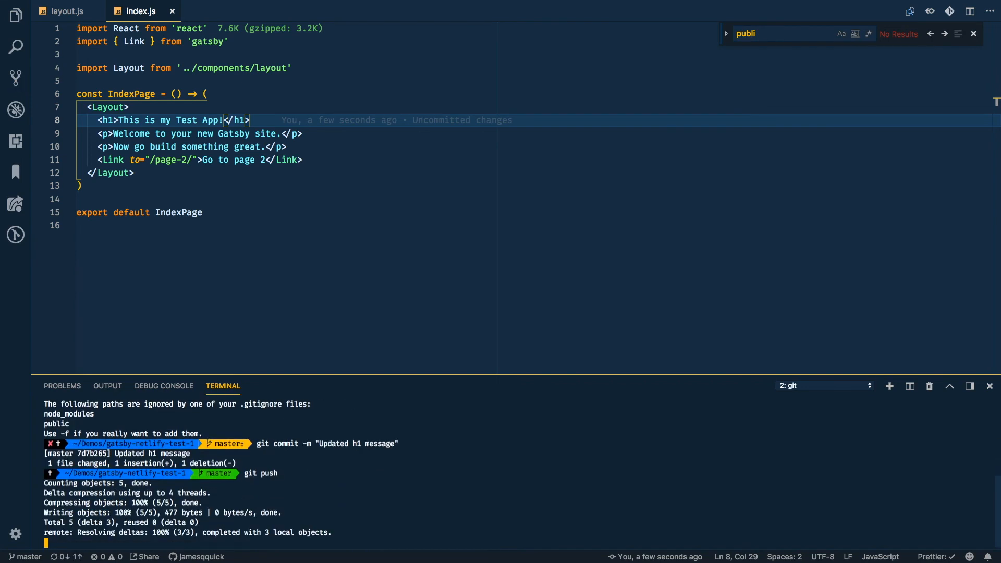
Step: Switch to Chrome and refresh the Netlify deploys list to follow the deploy of the "Updated h1 message" commit
{"action": "key", "text": "ctrl+Right"}
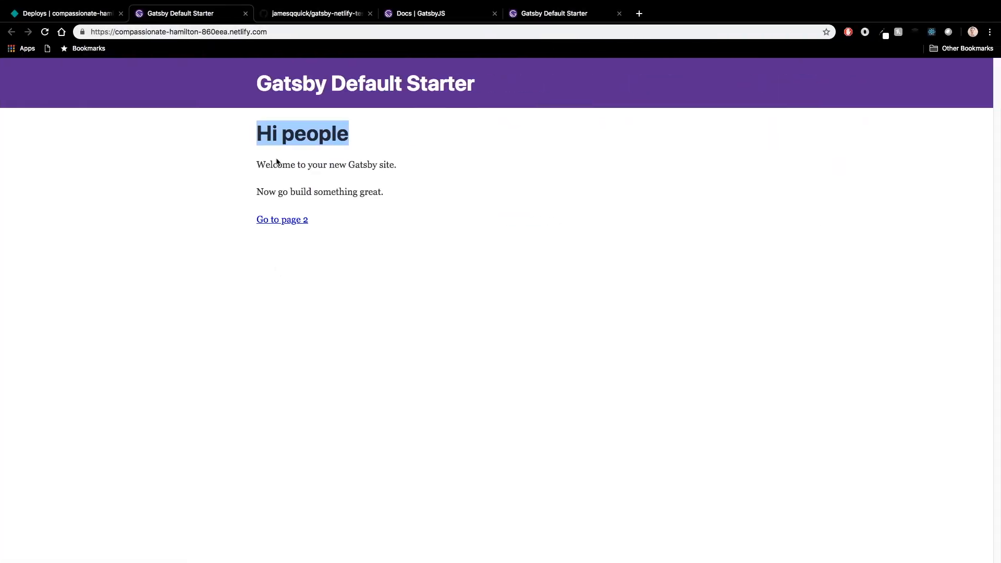
{"action": "key", "text": "super+1"}
{"action": "key", "text": "super+r"}
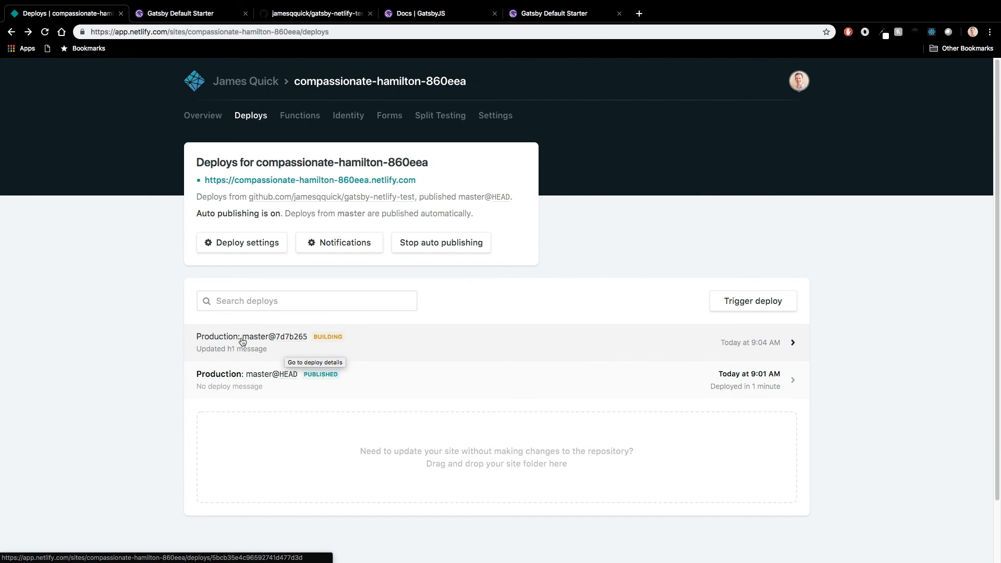
{"action": "key", "text": "super+r"}
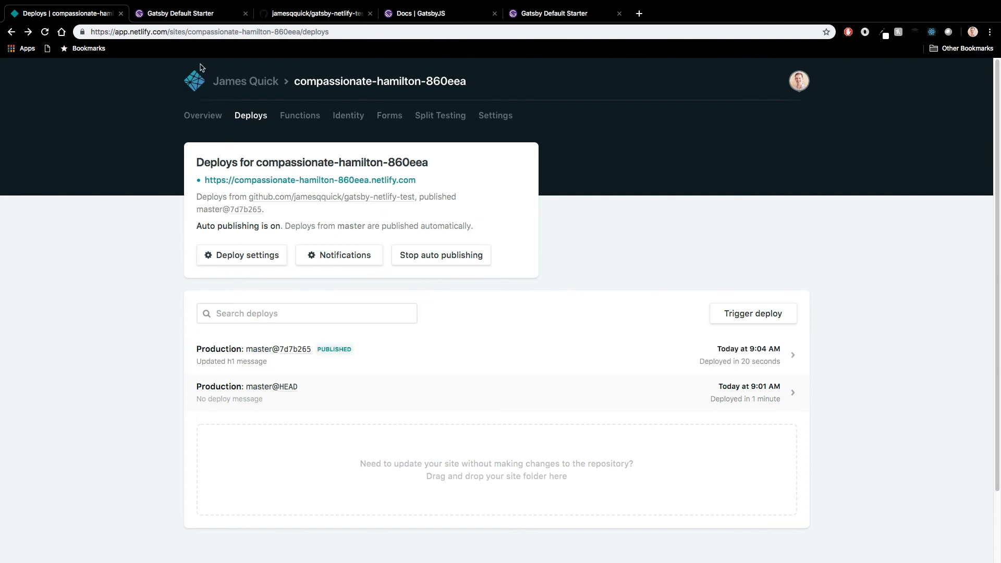
Step: Reload the published Netlify site to check its homepage heading, then return to the site's deploys list
{"action": "left_click", "coordinate": [152, 14]}
{"action": "key", "text": "super+r"}
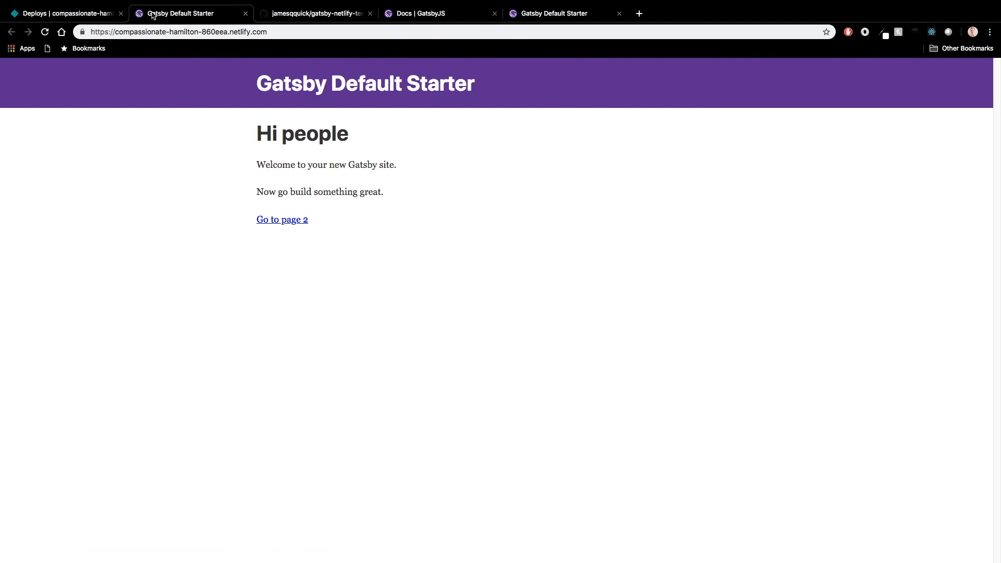
{"action": "key", "text": "super+r"}
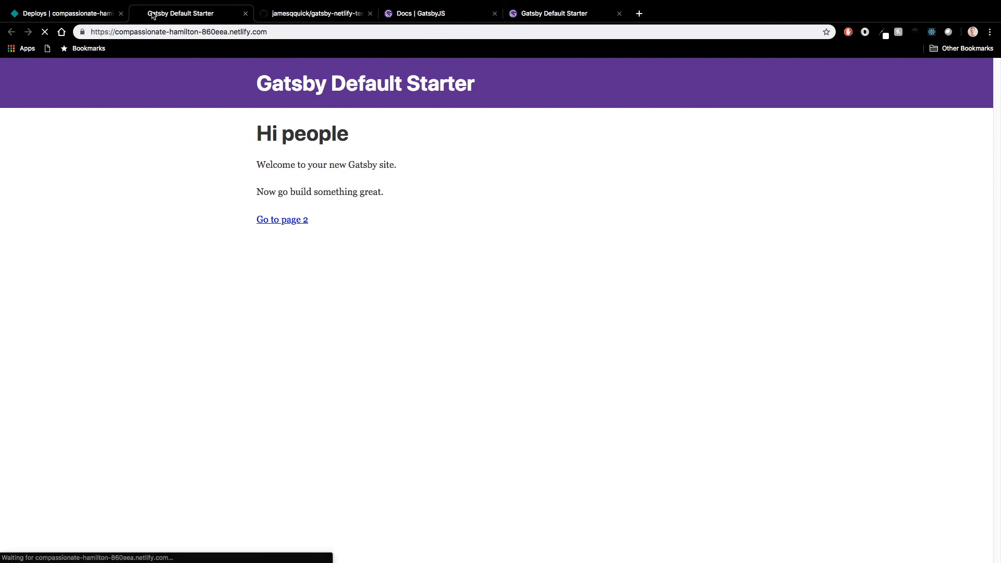
{"action": "left_click_drag", "start_coordinate": [469, 141], "coordinate": [255, 137]}
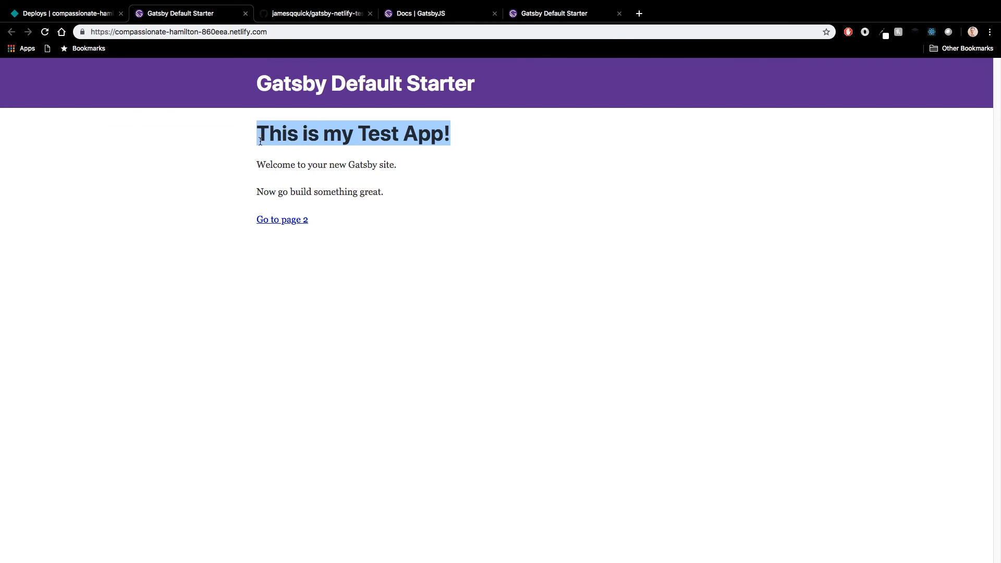
{"action": "left_click", "coordinate": [85, 16]}
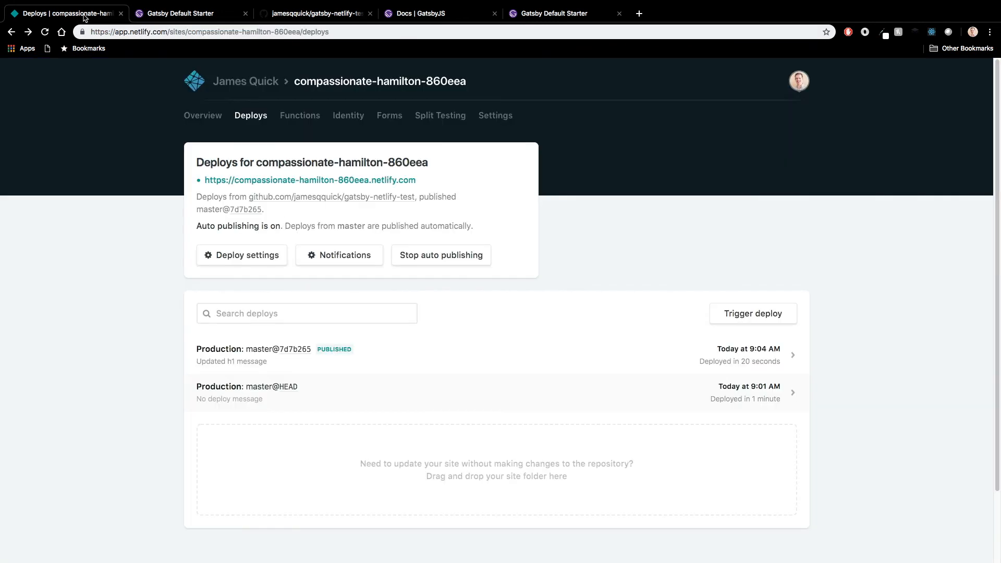